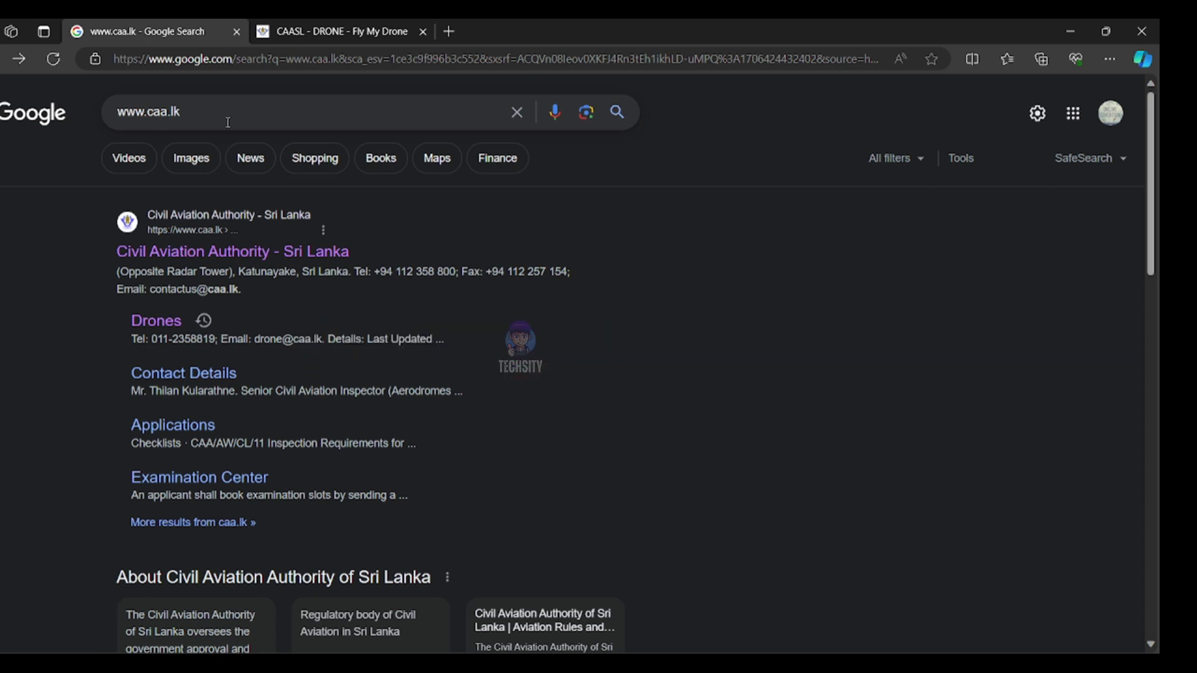
{"action": "left_click", "coordinate": [245, 256]}
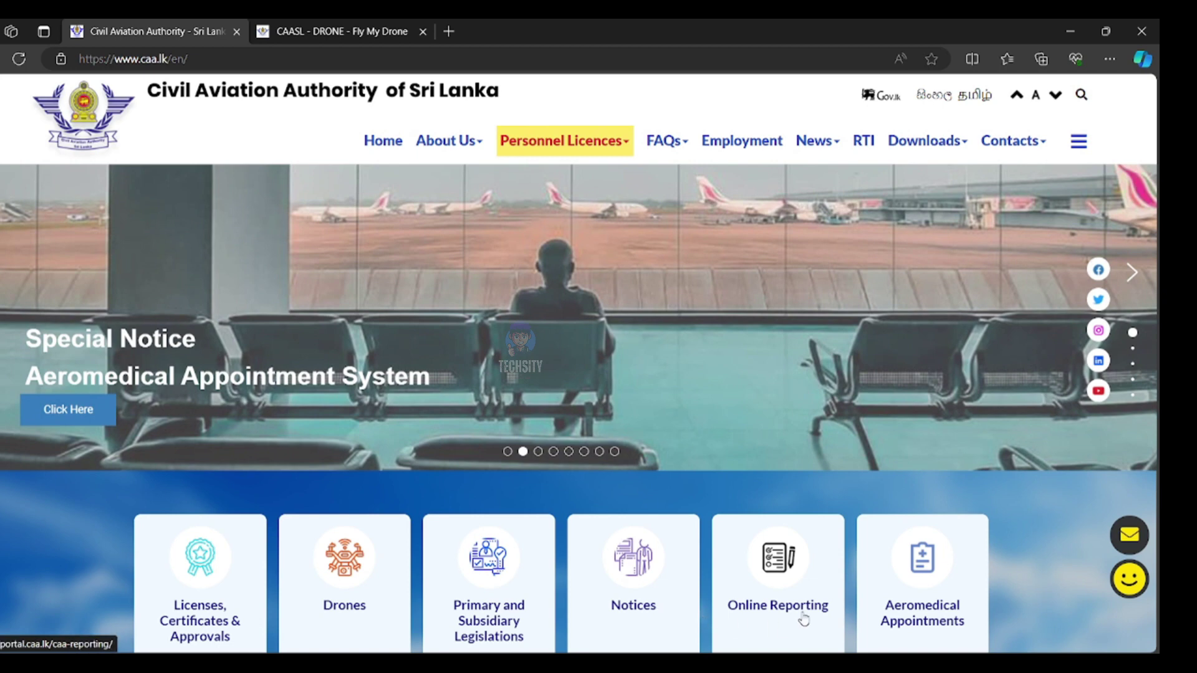
Open the Drones page and scroll down to the CAASL Online Drone Approval System link.
{"action": "left_click", "coordinate": [360, 562]}
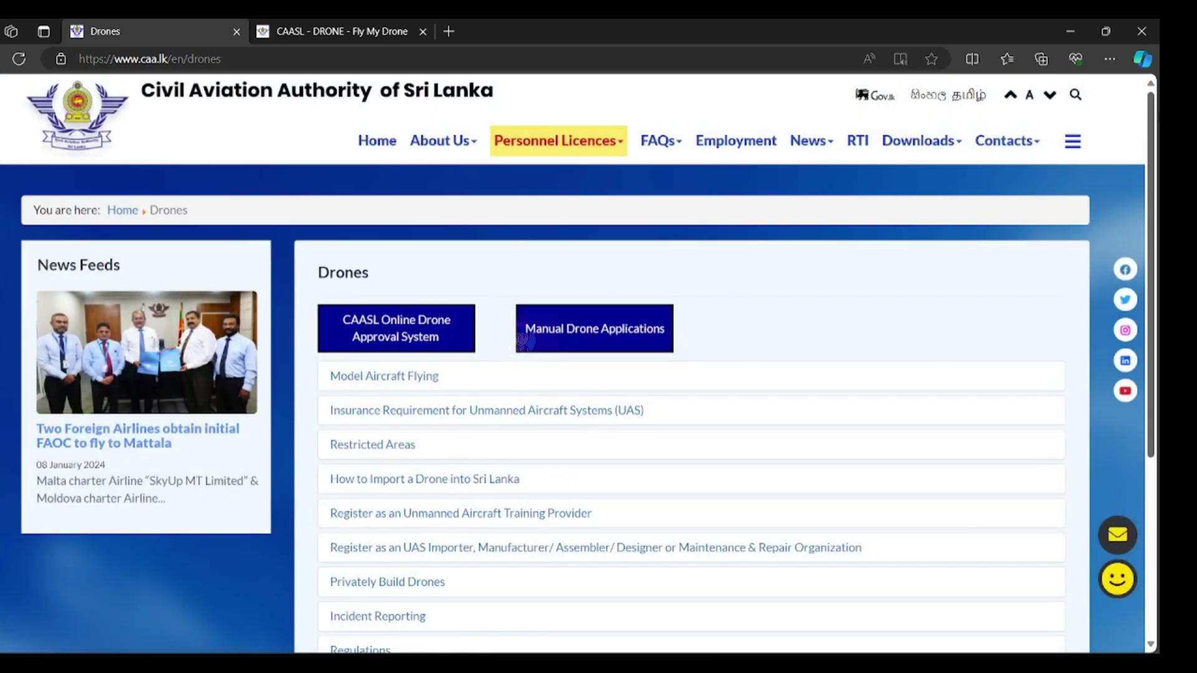
{"action": "scroll", "coordinate": [521, 340], "scroll_direction": "down", "scroll_amount": 2}
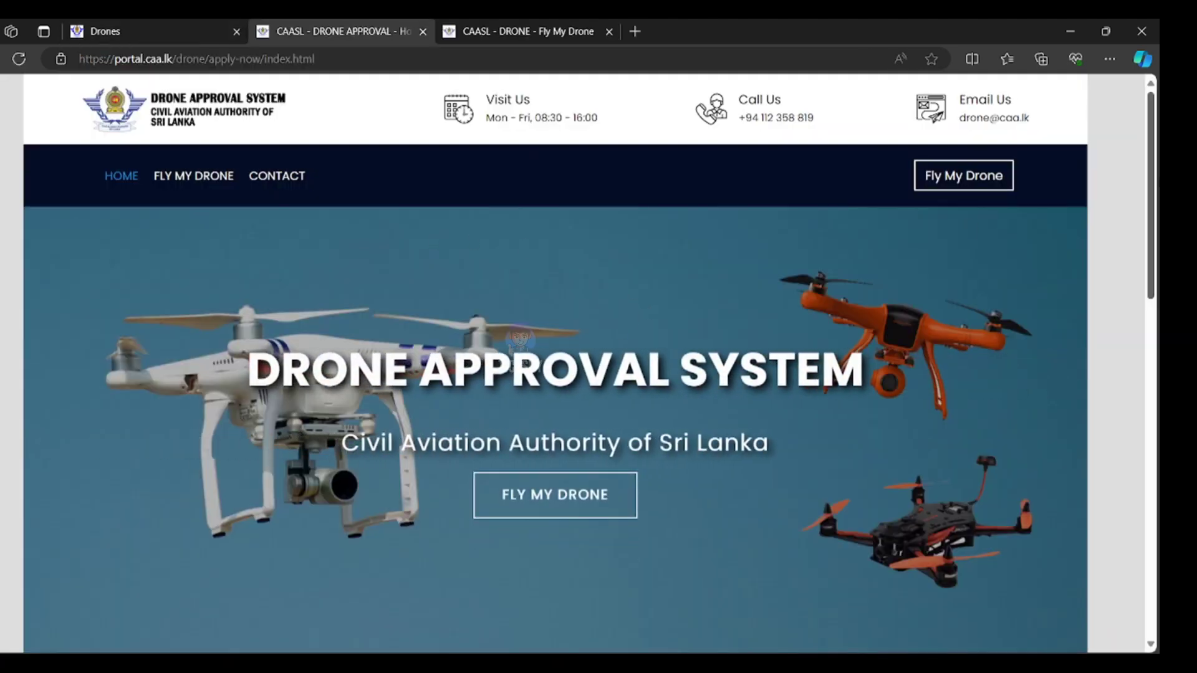
{"action": "scroll", "coordinate": [426, 368], "scroll_direction": "down", "scroll_amount": 1}
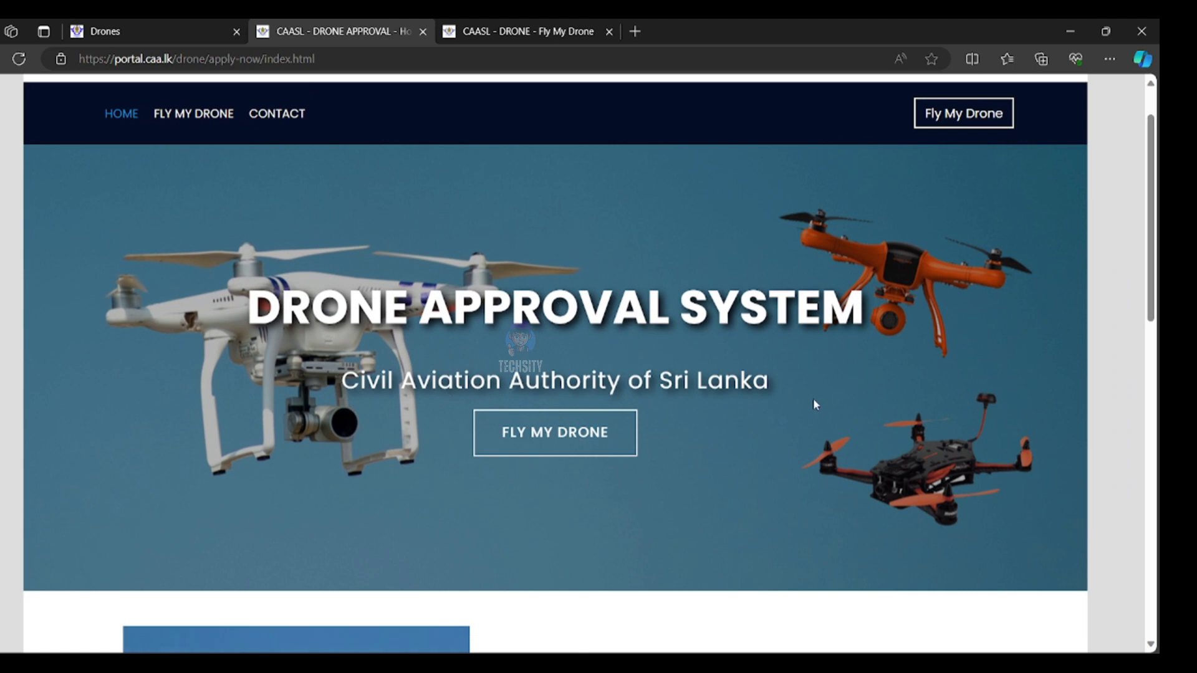
Open the FLY MY DRONE application form and scroll to the blank Owner/Pilot Information section.
{"action": "left_click", "coordinate": [557, 439]}
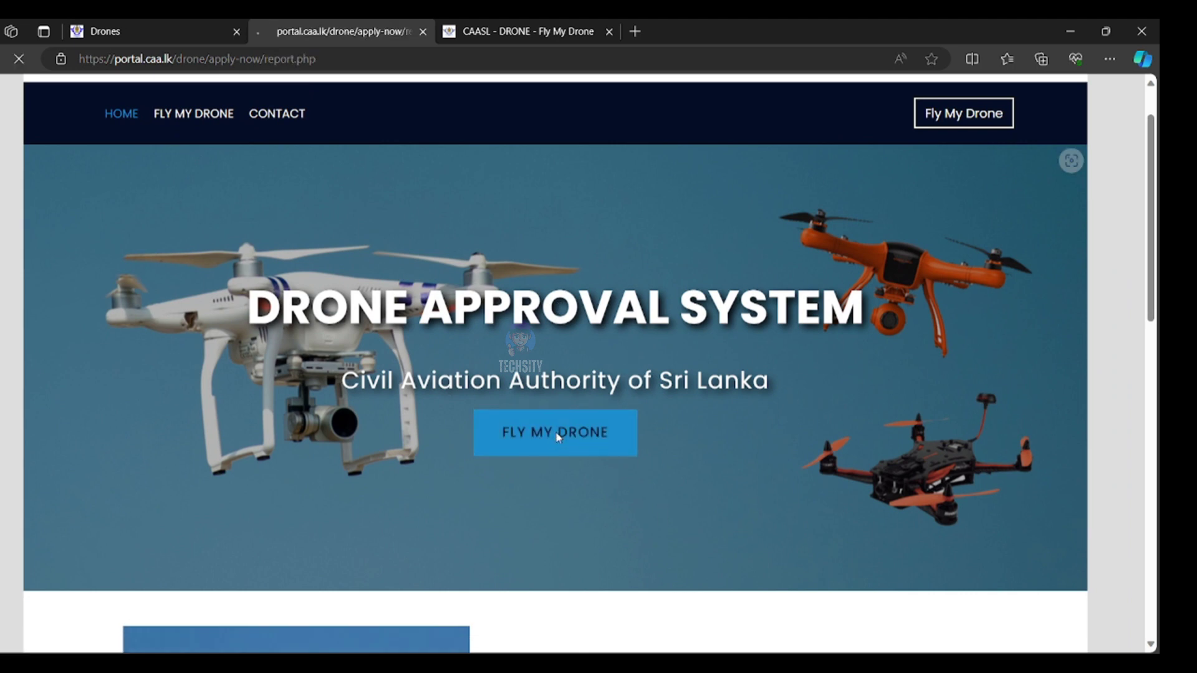
{"action": "scroll", "coordinate": [930, 240], "scroll_direction": "down", "scroll_amount": 3}
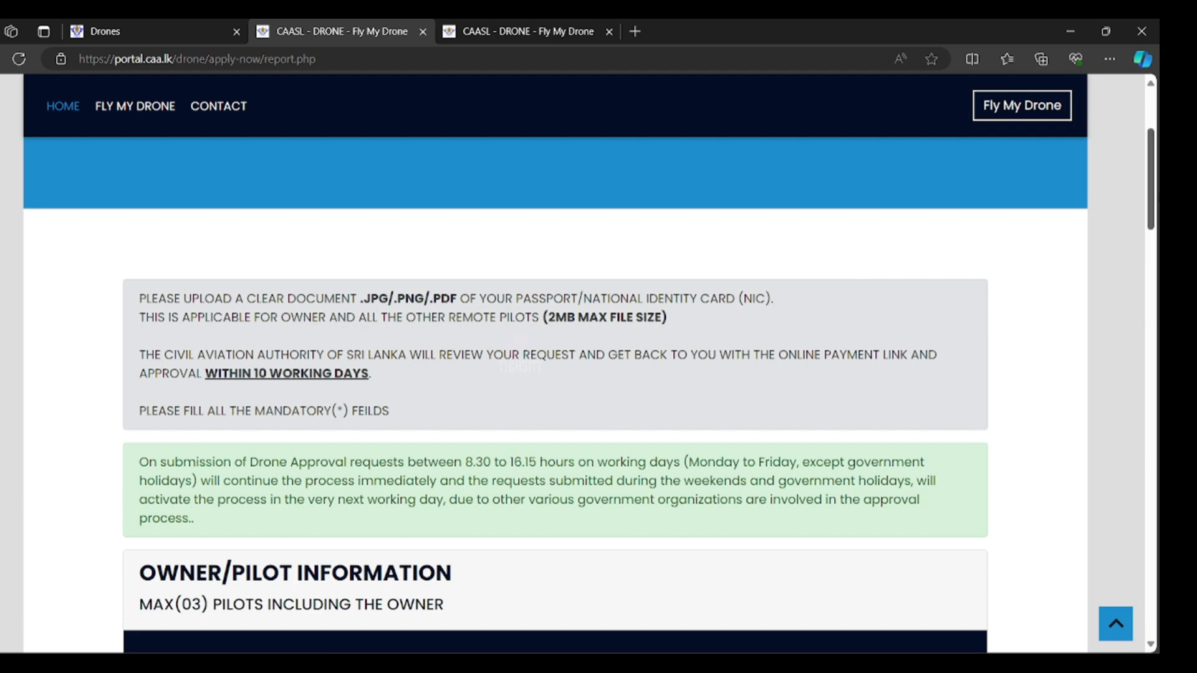
{"action": "left_click_drag", "start_coordinate": [1155, 198], "coordinate": [1155, 227]}
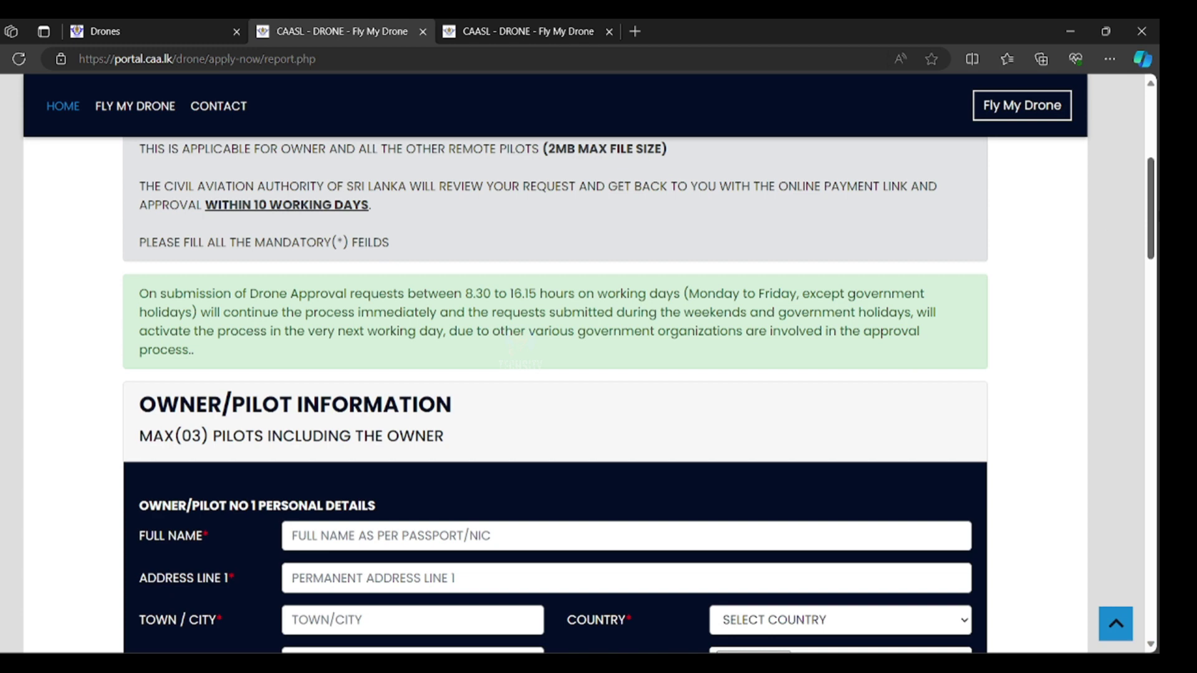
{"action": "scroll", "coordinate": [1151, 212], "scroll_direction": "down", "scroll_amount": 4}
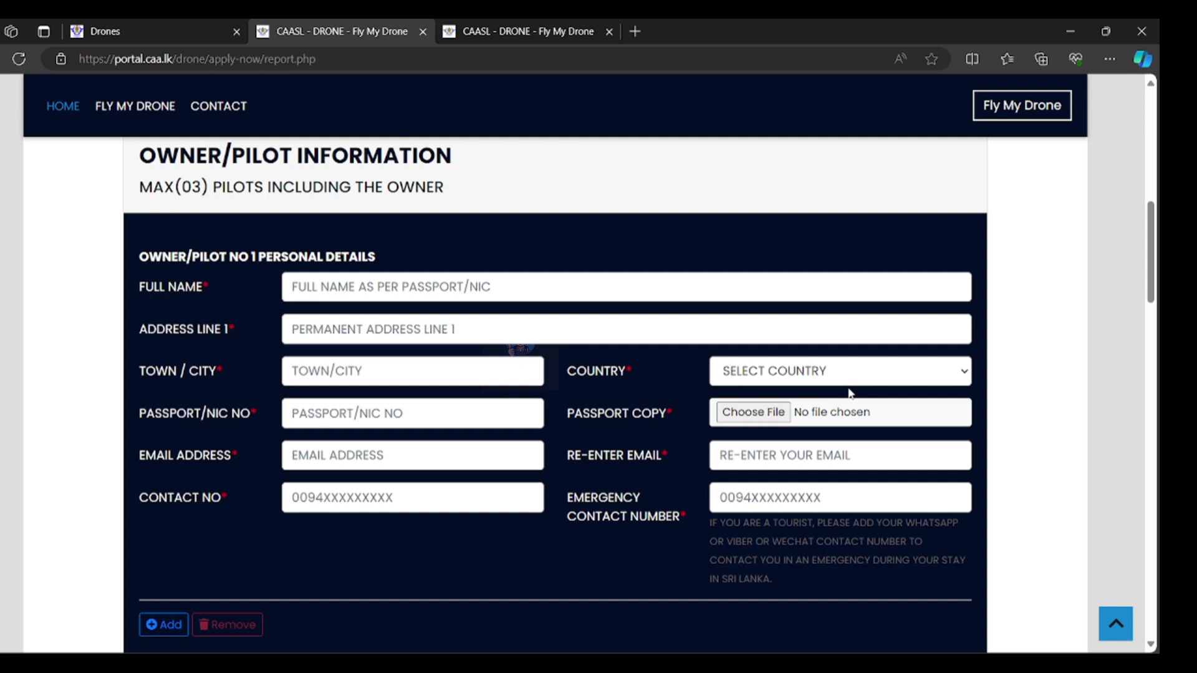
{"action": "left_click", "coordinate": [873, 373]}
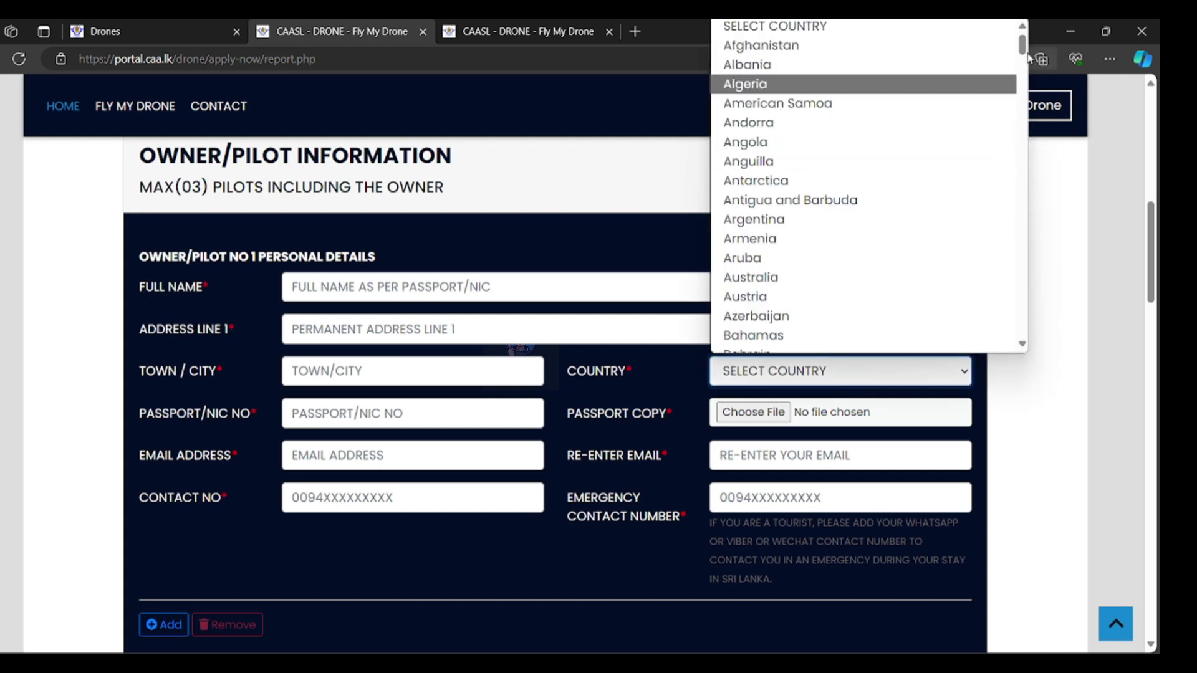
{"action": "left_click_drag", "start_coordinate": [1023, 48], "coordinate": [1023, 160]}
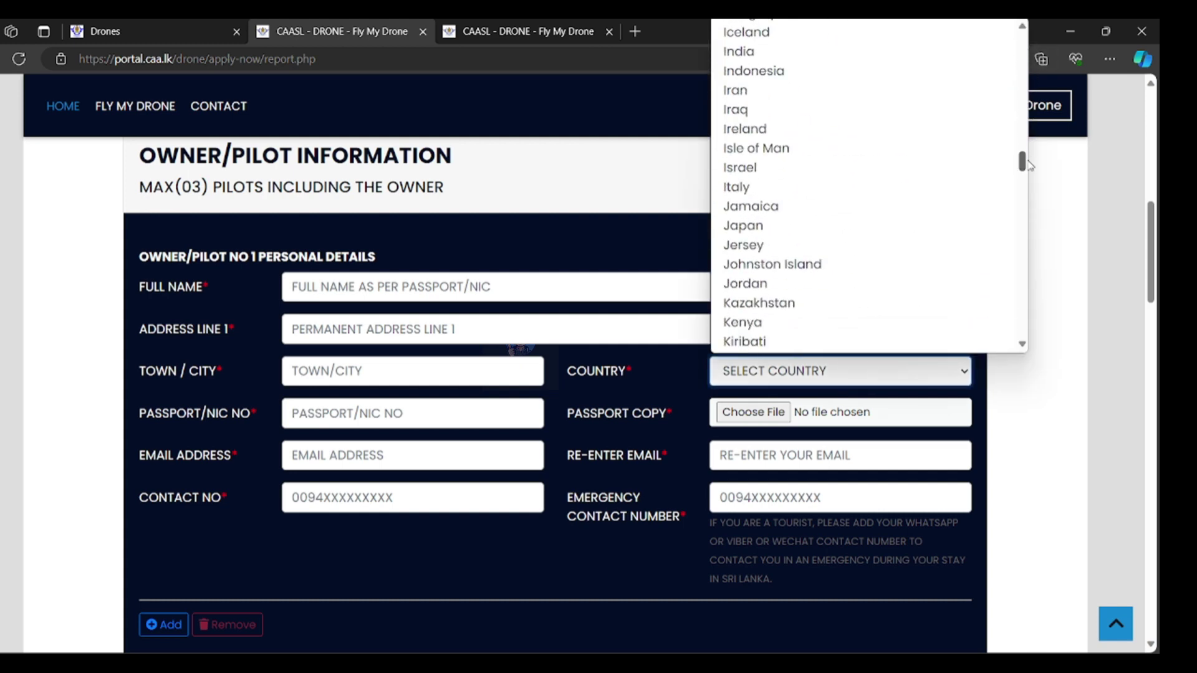
{"action": "left_click", "coordinate": [1045, 279]}
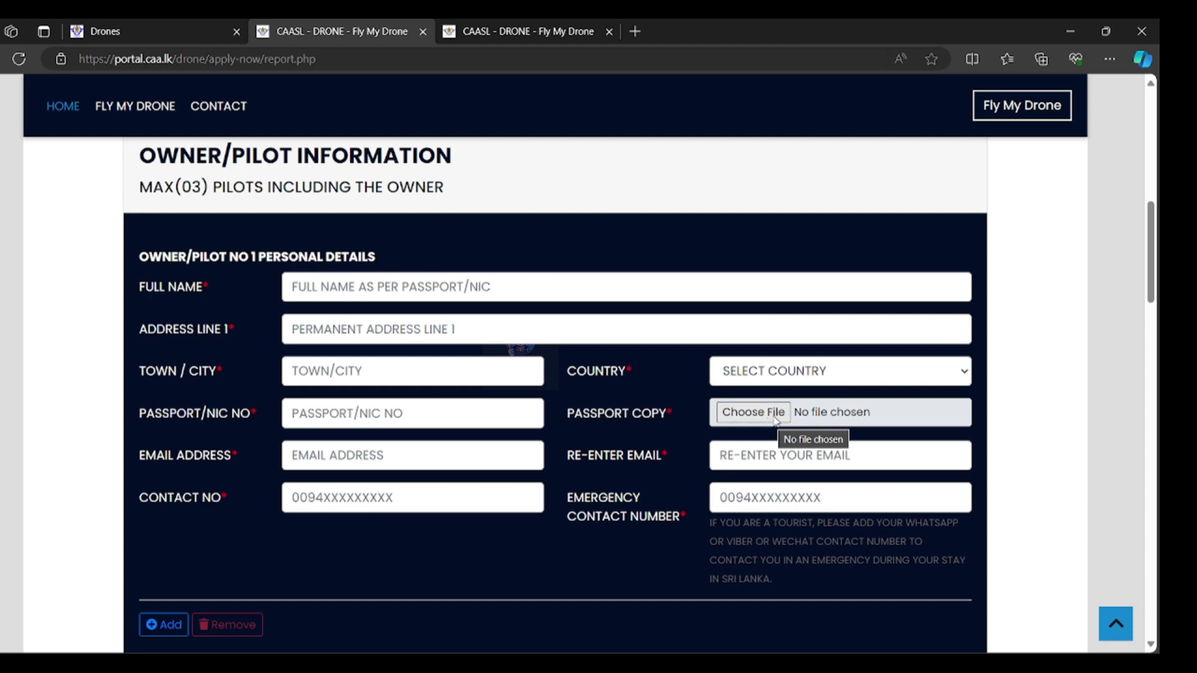
{"action": "scroll", "coordinate": [1149, 262], "scroll_direction": "down", "scroll_amount": 1}
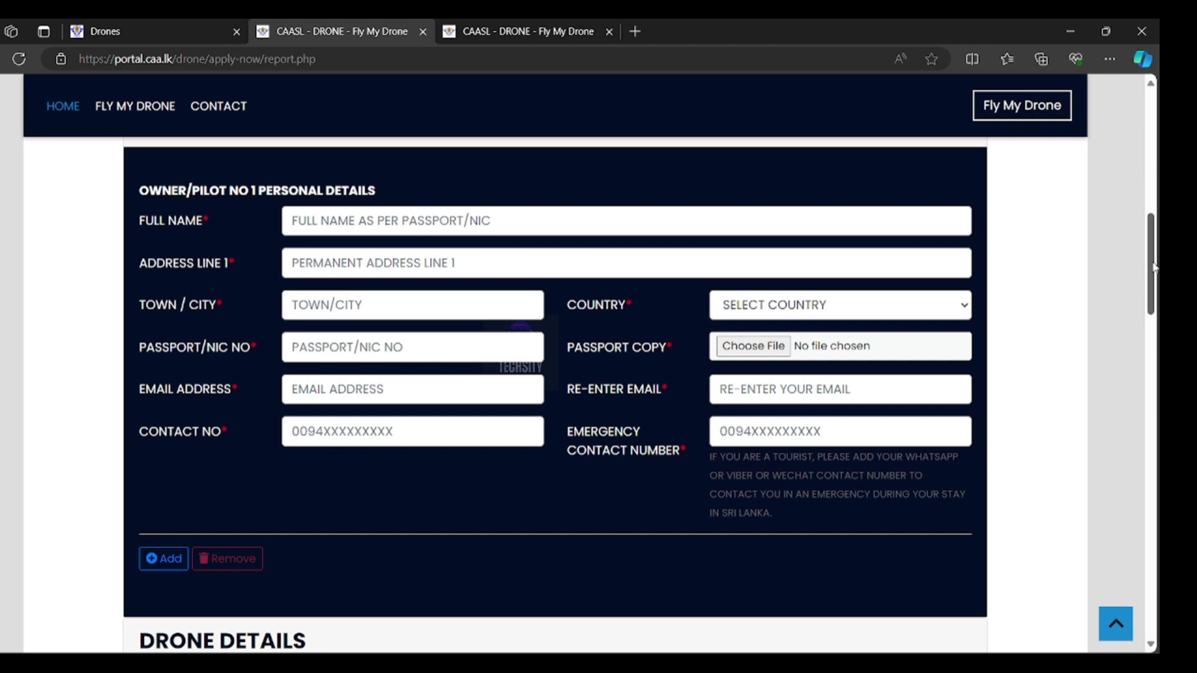
Insert blank Pilot No 2 and Pilot No 3 personal-details sections with the Add button.
{"action": "scroll", "coordinate": [1154, 267], "scroll_direction": "down", "scroll_amount": 3}
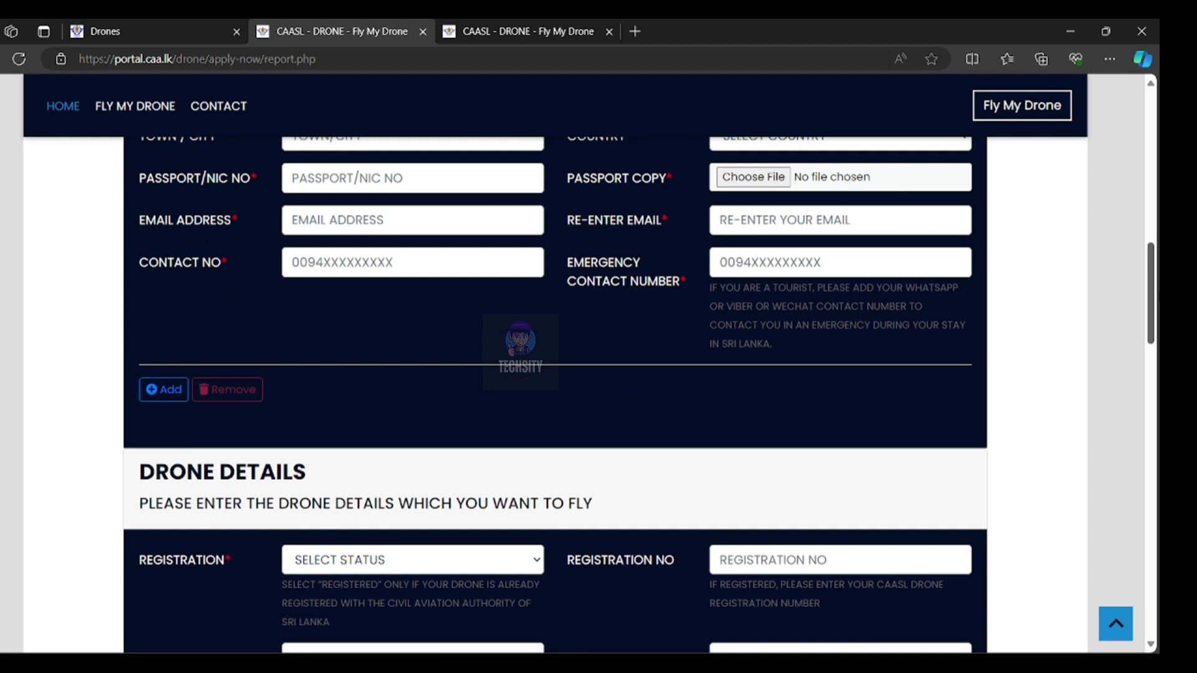
{"action": "scroll", "coordinate": [294, 516], "scroll_direction": "up", "scroll_amount": 3}
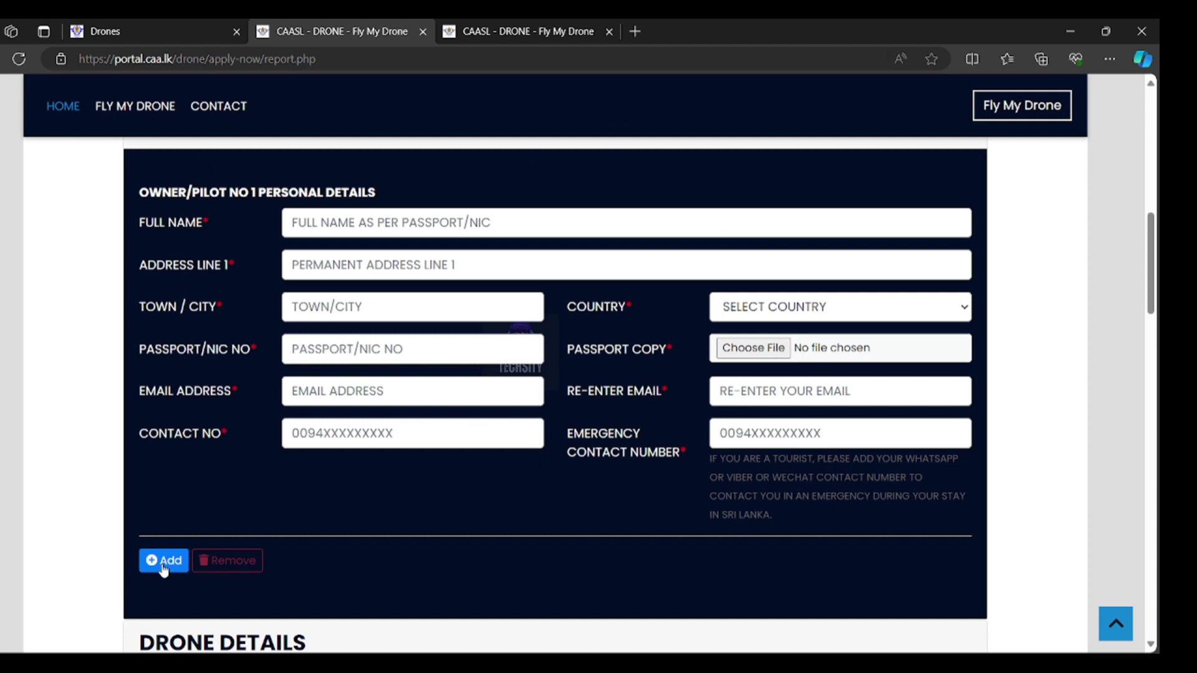
{"action": "left_click", "coordinate": [164, 561]}
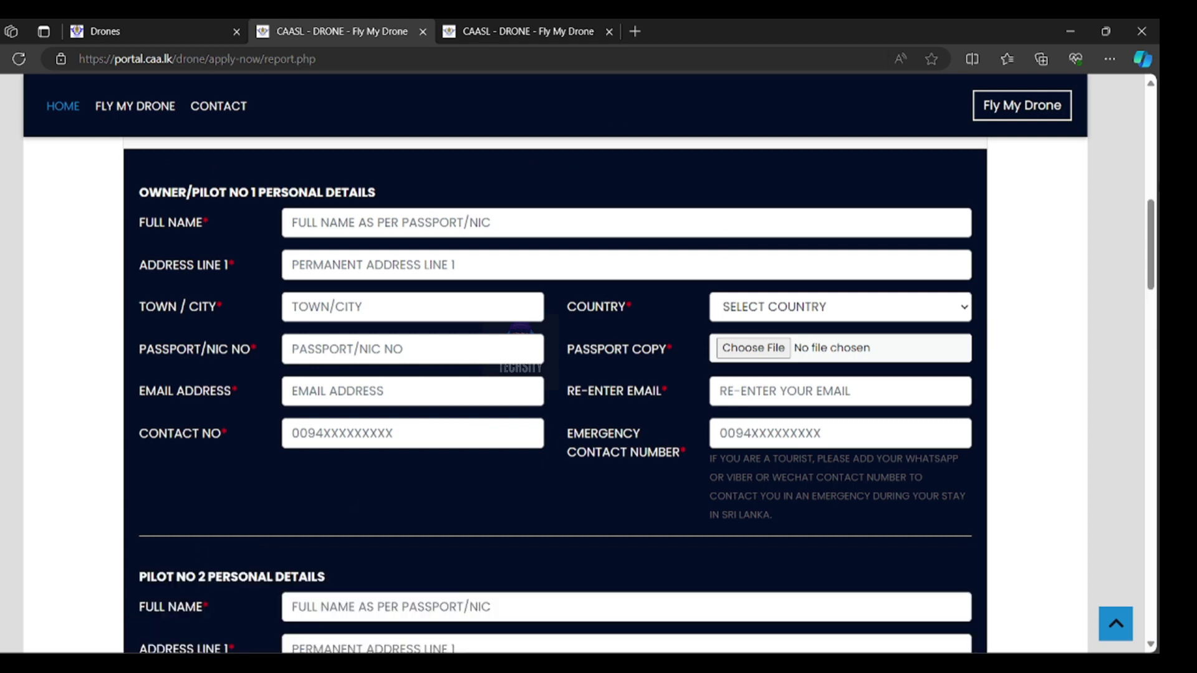
{"action": "scroll", "coordinate": [599, 374], "scroll_direction": "down", "scroll_amount": 3}
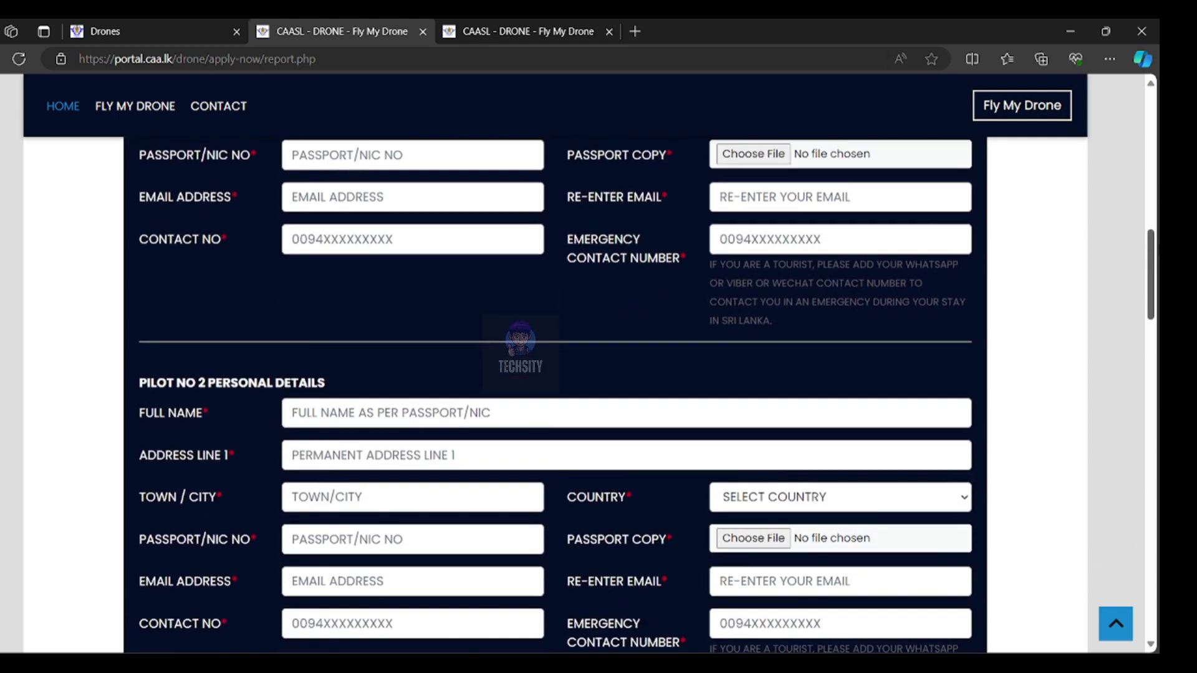
{"action": "scroll", "coordinate": [577, 386], "scroll_direction": "down", "scroll_amount": 4}
{"action": "scroll", "coordinate": [577, 387], "scroll_direction": "up", "scroll_amount": 1}
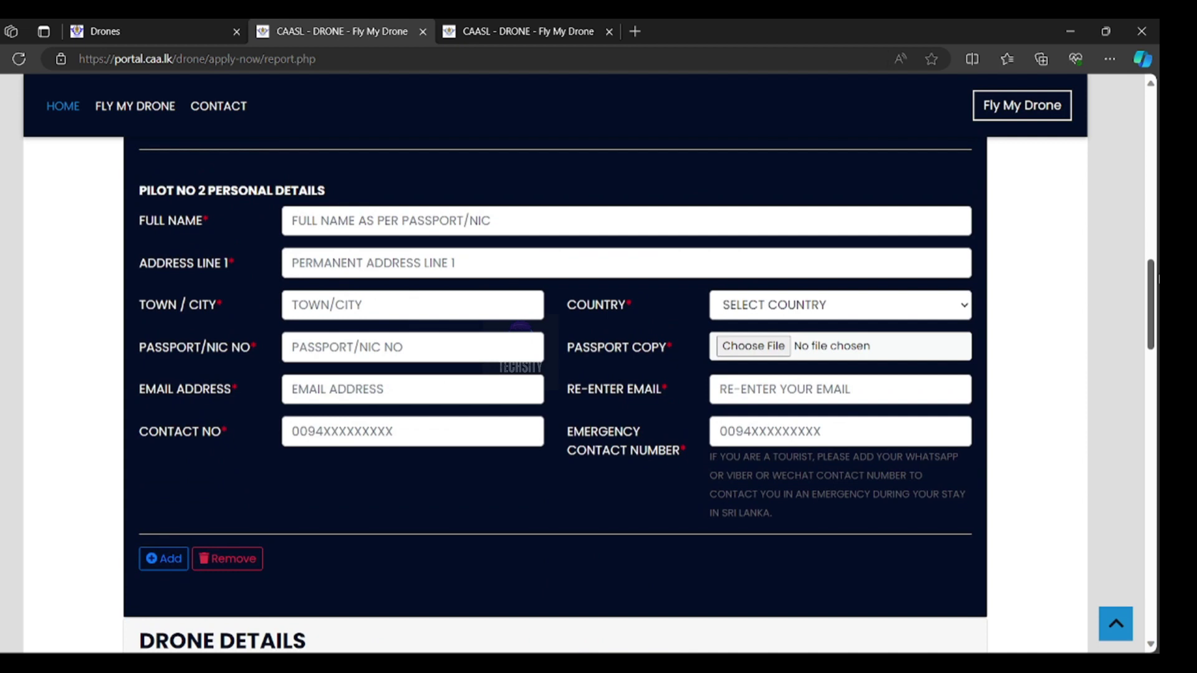
{"action": "left_click", "coordinate": [180, 560]}
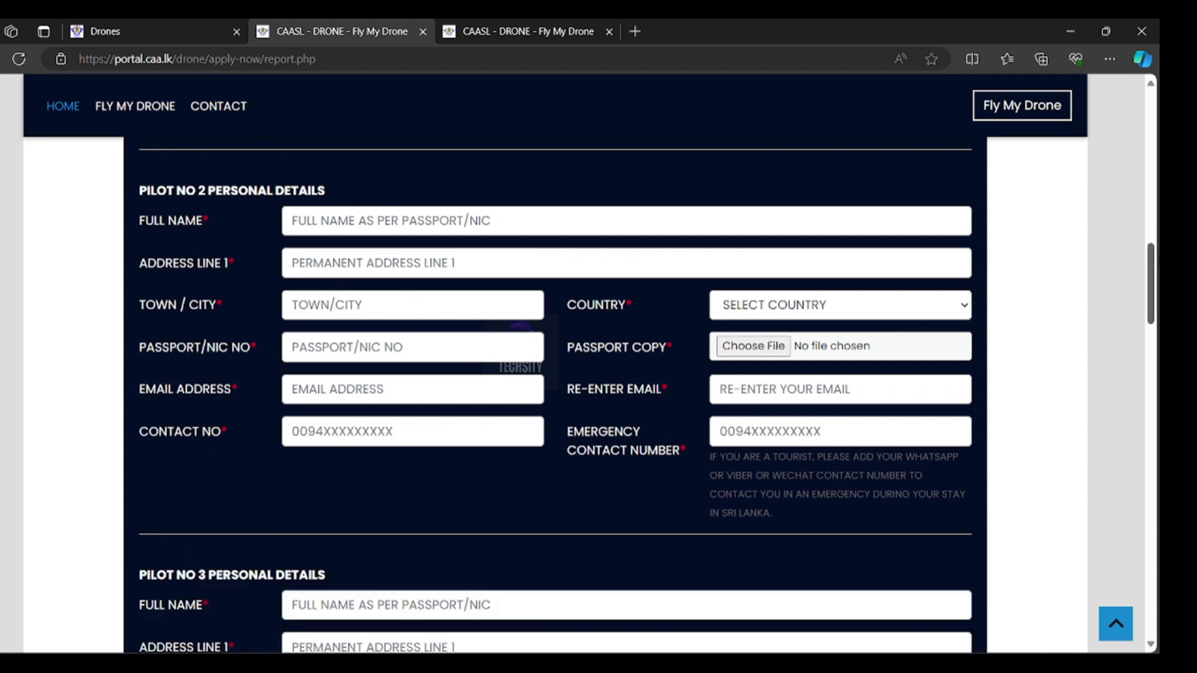
{"action": "scroll", "coordinate": [599, 375], "scroll_direction": "down", "scroll_amount": 7}
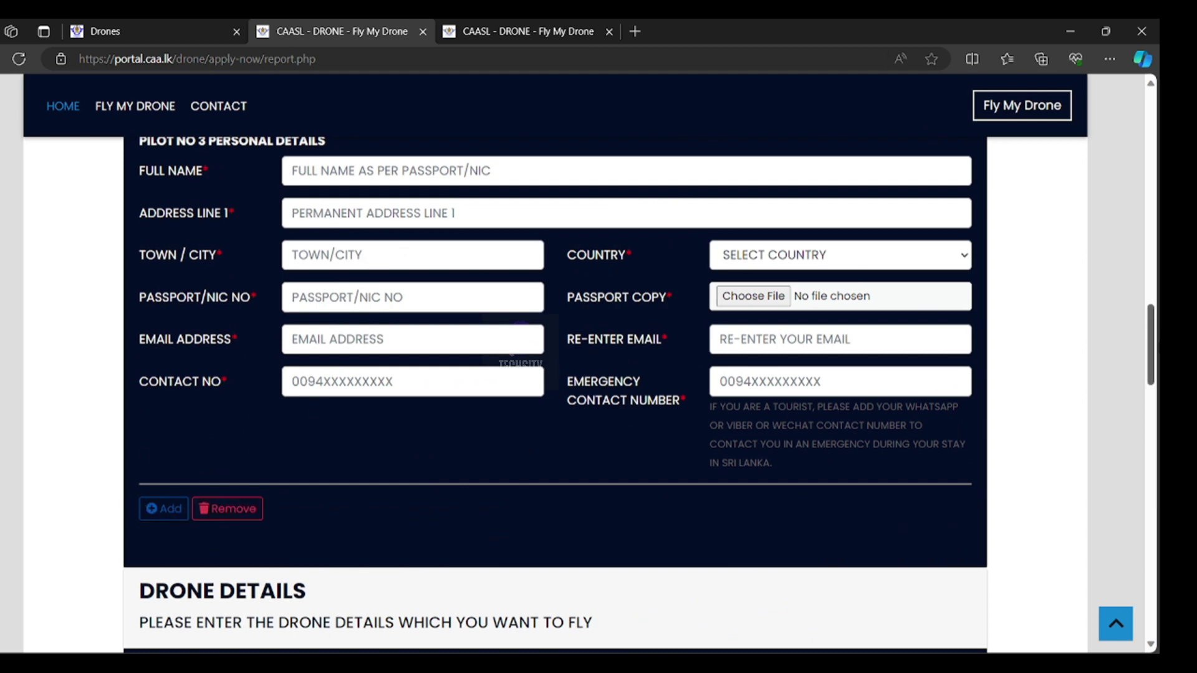
{"action": "left_click_drag", "start_coordinate": [1151, 333], "coordinate": [1151, 380]}
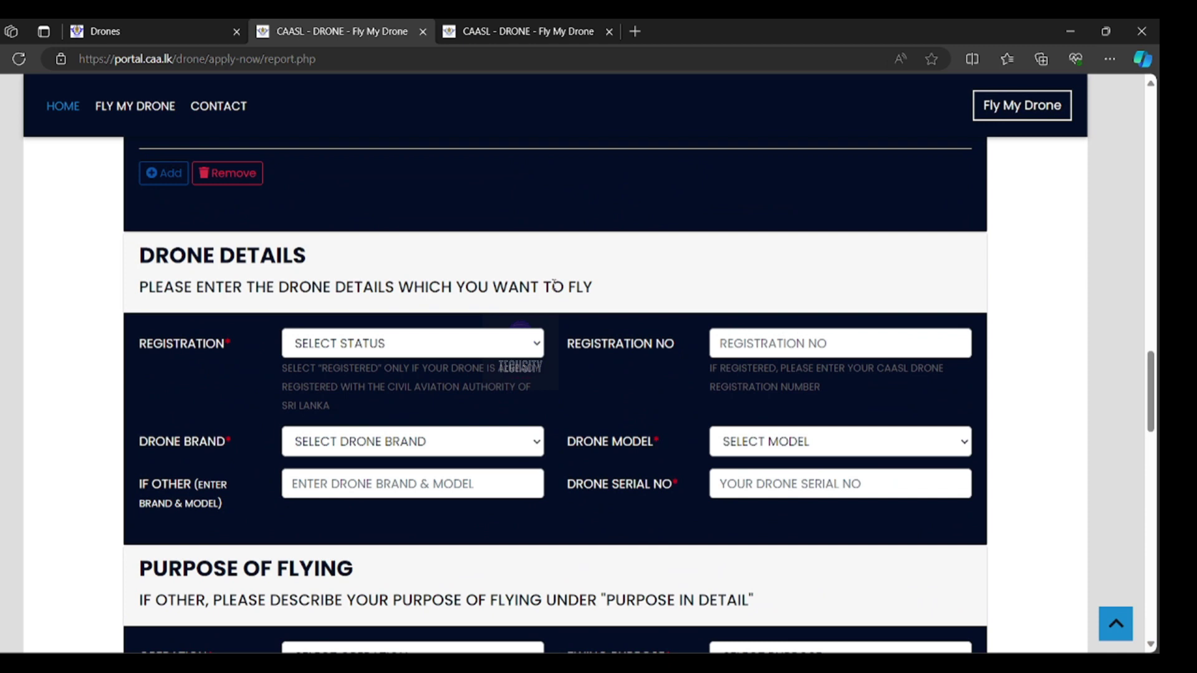
Mark the drone as NON-REGISTERED and choose DJI, SZ DJI Technology as its brand.
{"action": "left_click", "coordinate": [369, 353]}
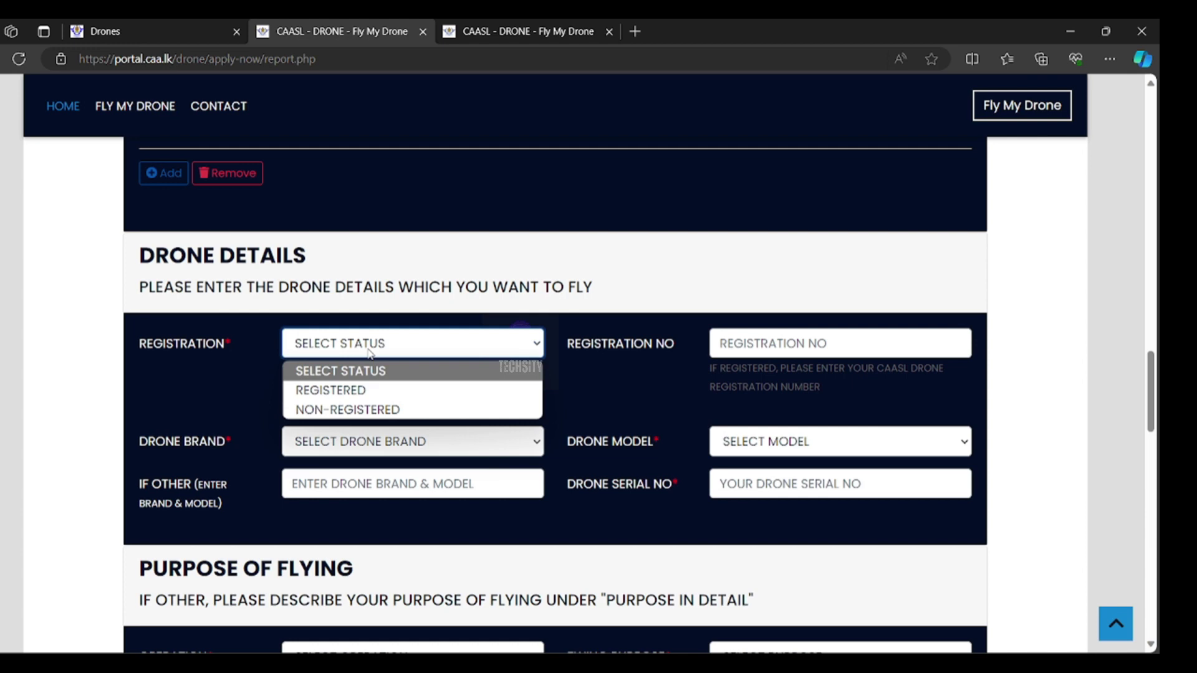
{"action": "left_click", "coordinate": [378, 412]}
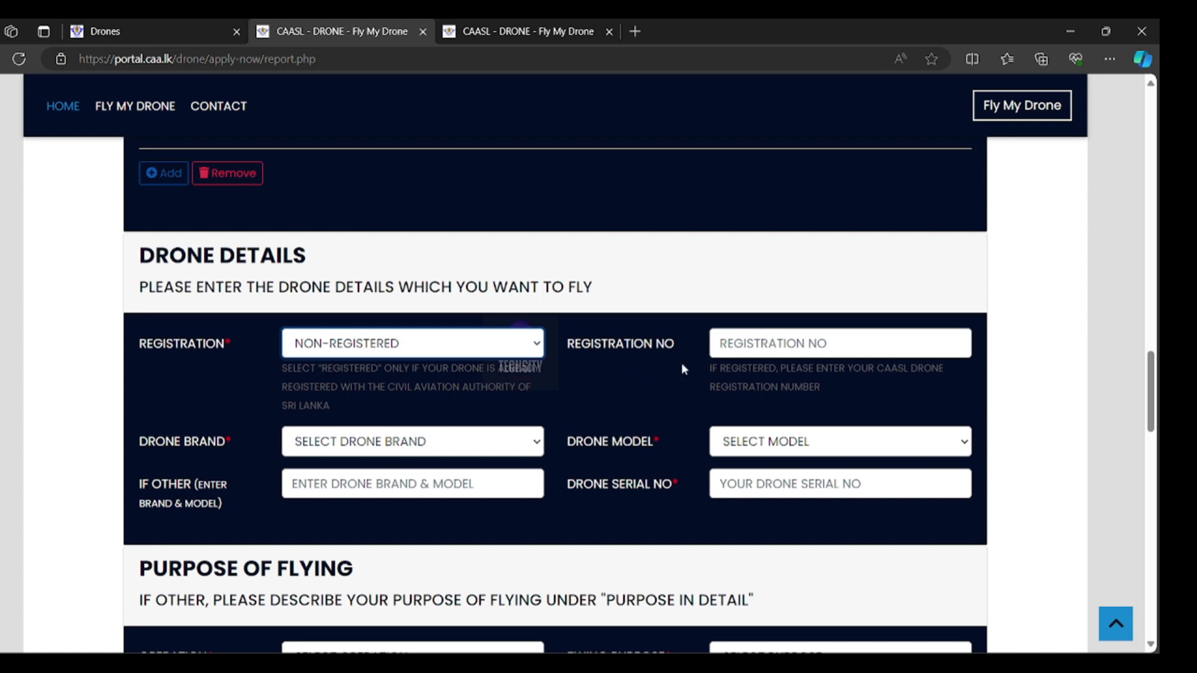
{"action": "left_click", "coordinate": [329, 445]}
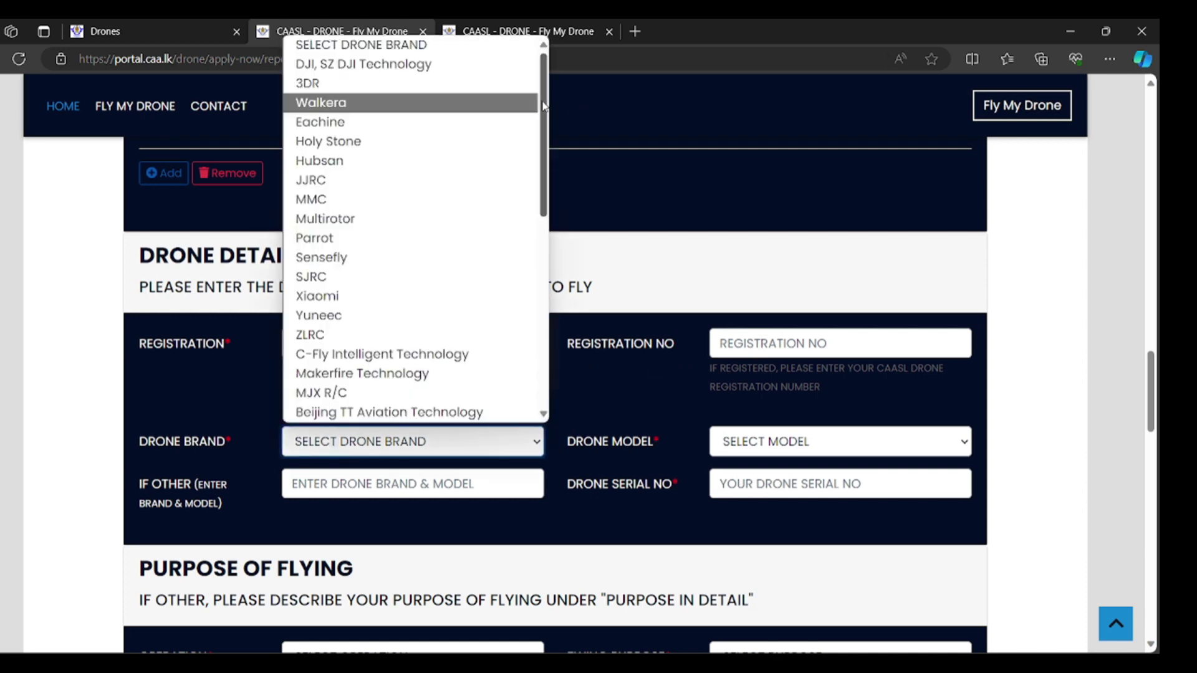
{"action": "mouse_move", "coordinate": [540, 107]}
{"action": "left_mouse_down"}
{"action": "mouse_move", "coordinate": [562, 160]}
{"action": "mouse_move", "coordinate": [552, 351]}
{"action": "mouse_move", "coordinate": [537, 266]}
{"action": "mouse_move", "coordinate": [541, 93]}
{"action": "left_mouse_up"}
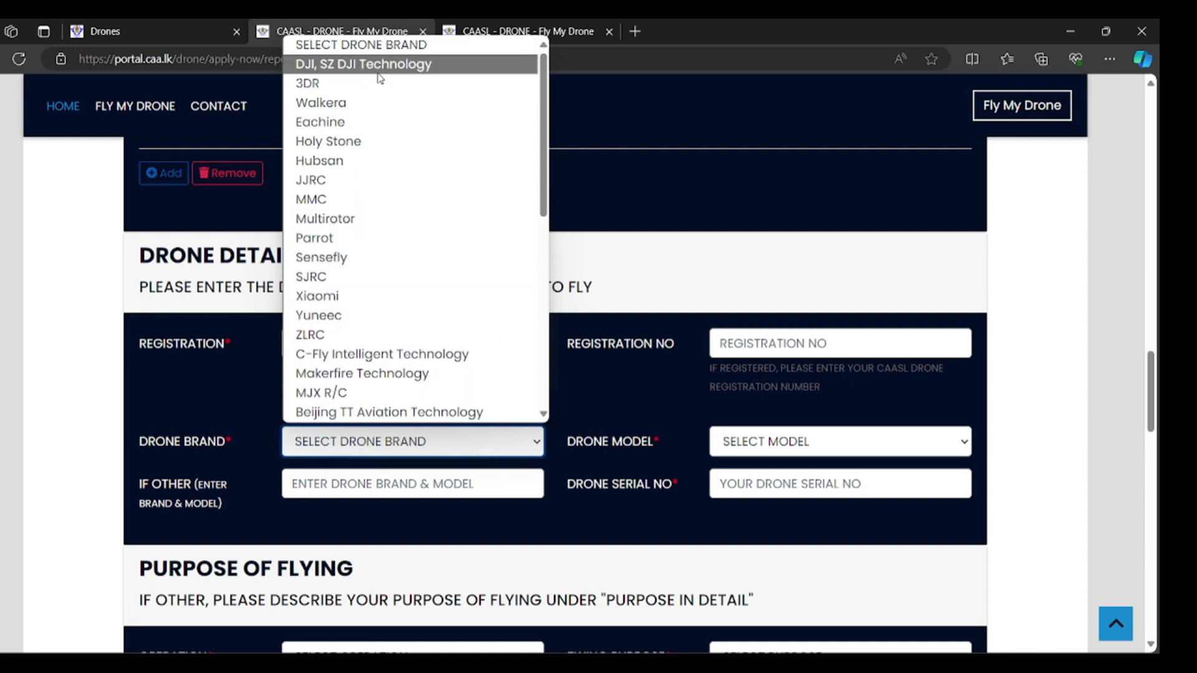
{"action": "left_click", "coordinate": [663, 416]}
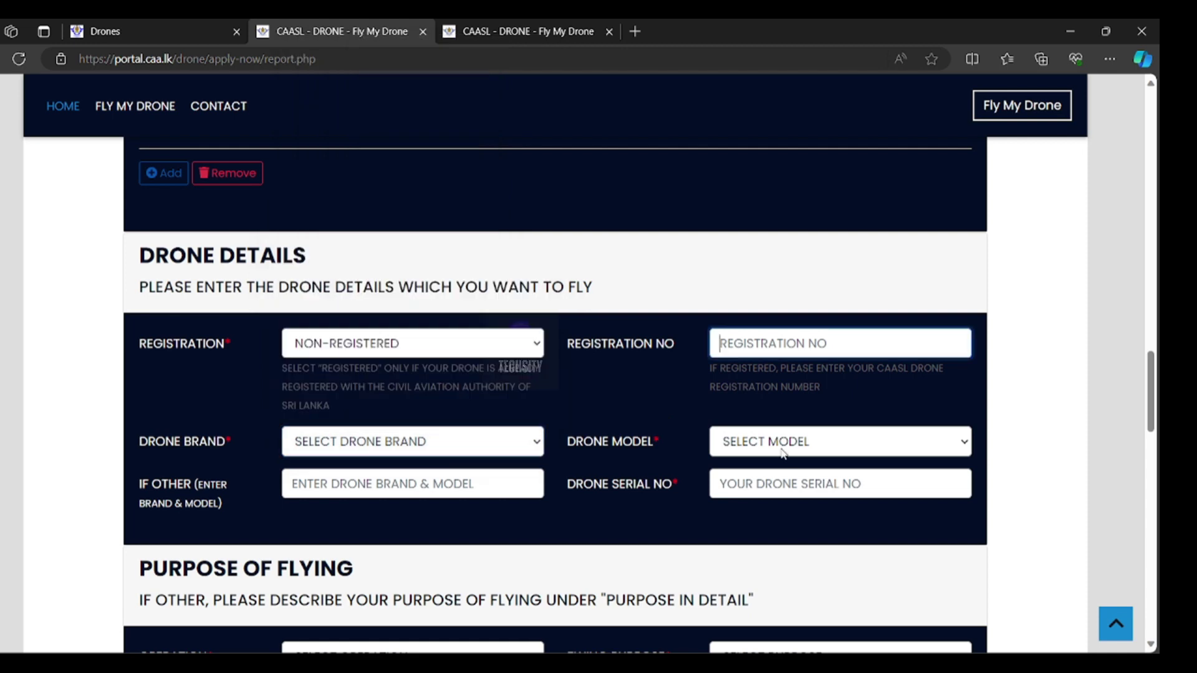
{"action": "left_click", "coordinate": [783, 449]}
{"action": "left_click", "coordinate": [485, 456]}
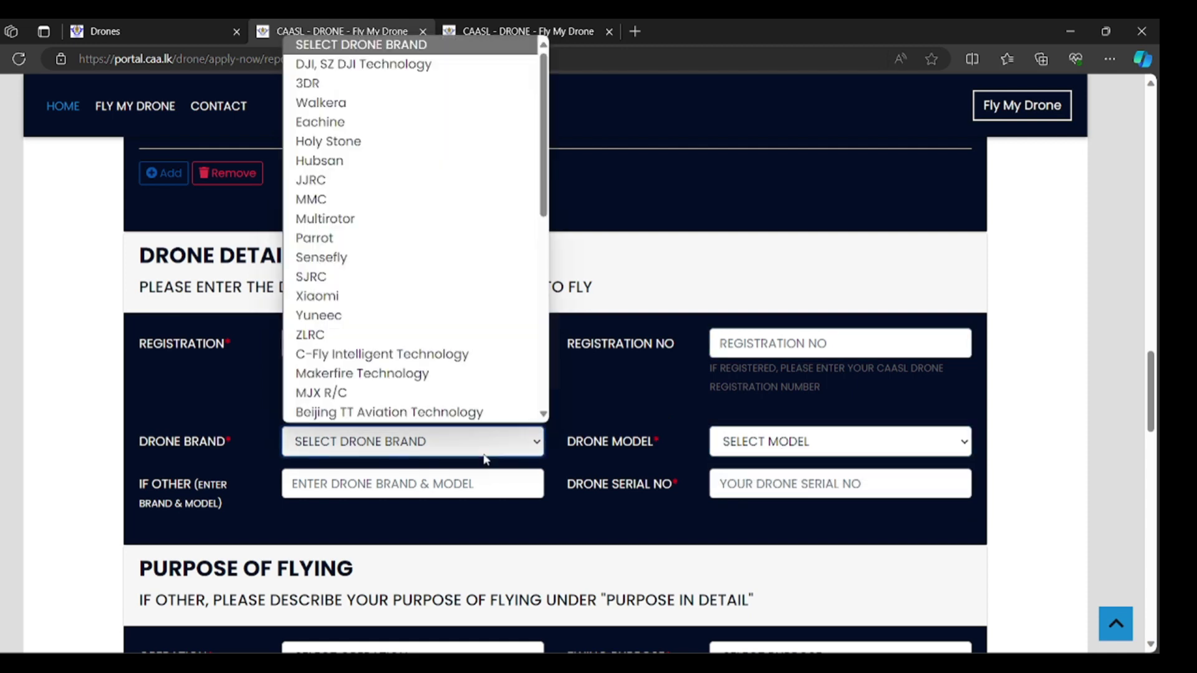
{"action": "left_click", "coordinate": [445, 73]}
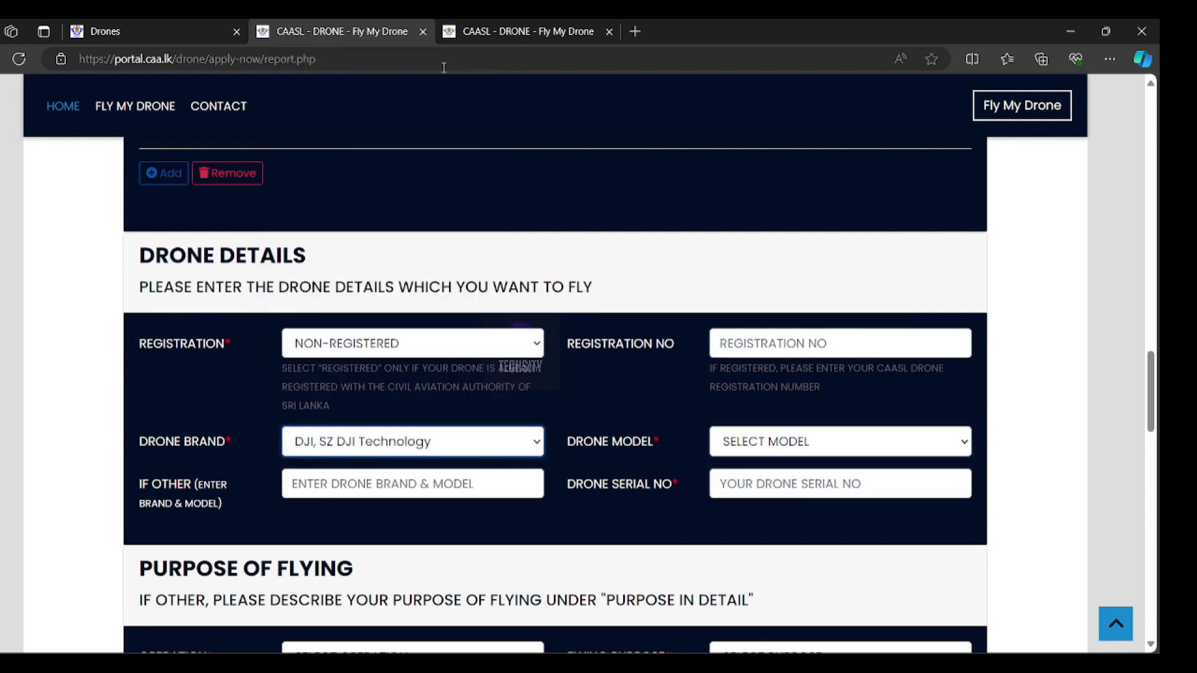
Browse the DJI model list without choosing a model, then move to the Drone Serial No field.
{"action": "left_click", "coordinate": [731, 442]}
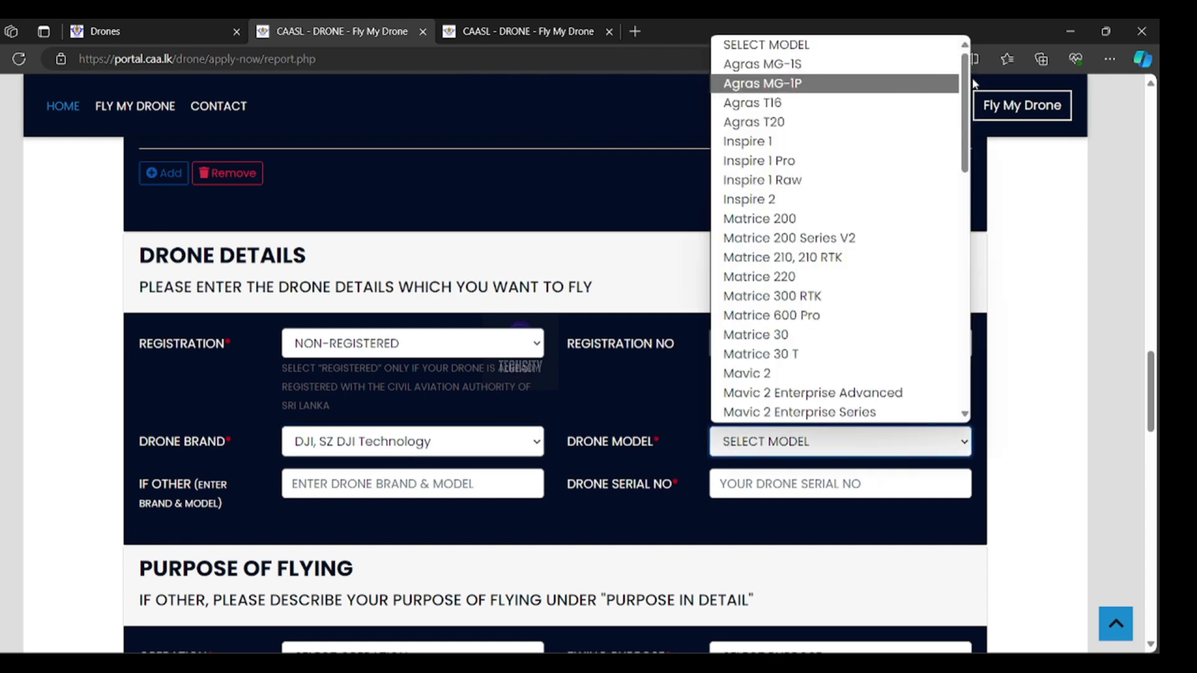
{"action": "left_click_drag", "start_coordinate": [965, 101], "coordinate": [959, 335]}
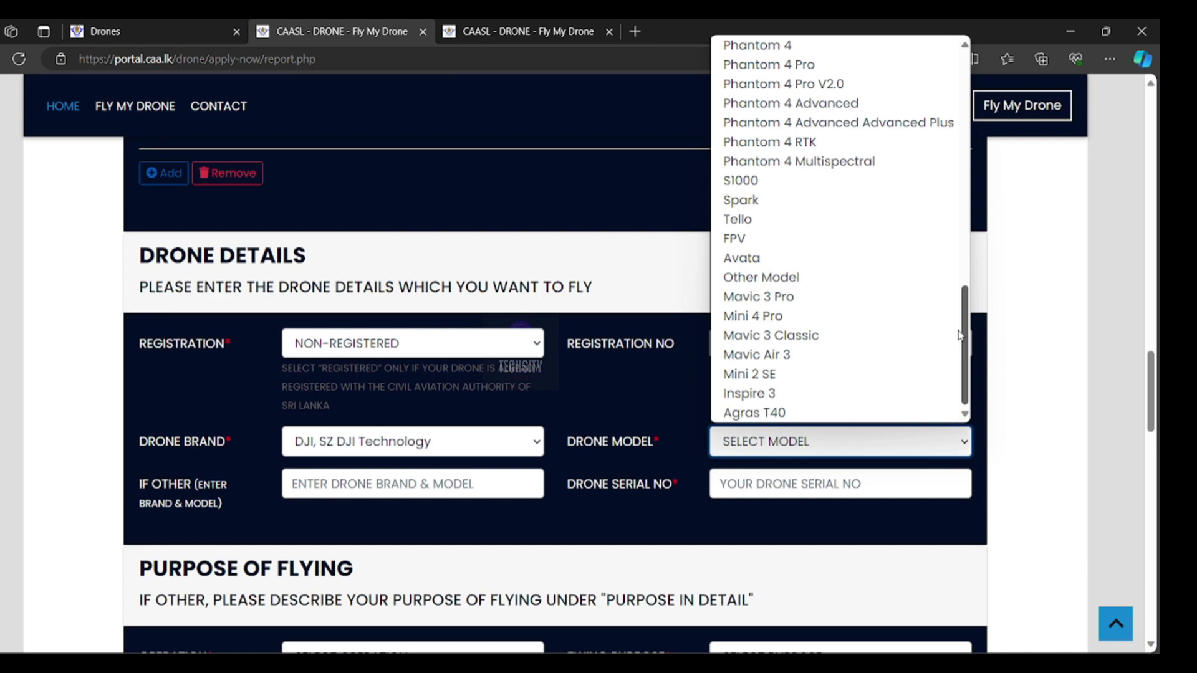
{"action": "left_click", "coordinate": [1071, 393]}
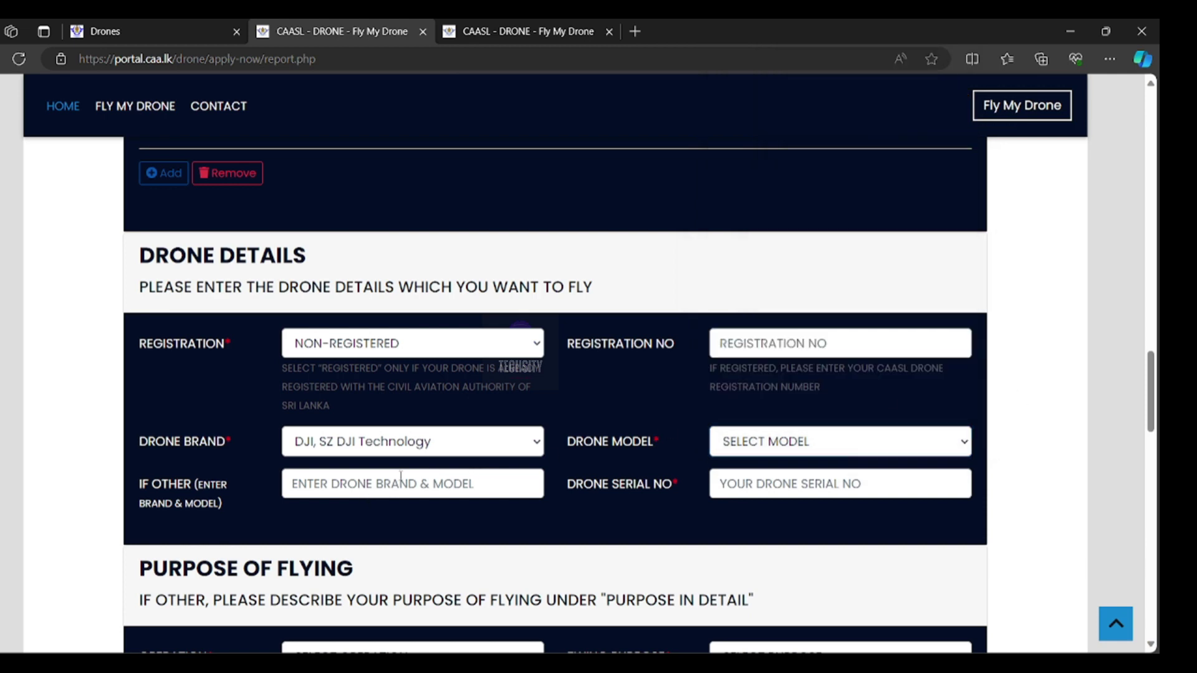
{"action": "left_click", "coordinate": [371, 480]}
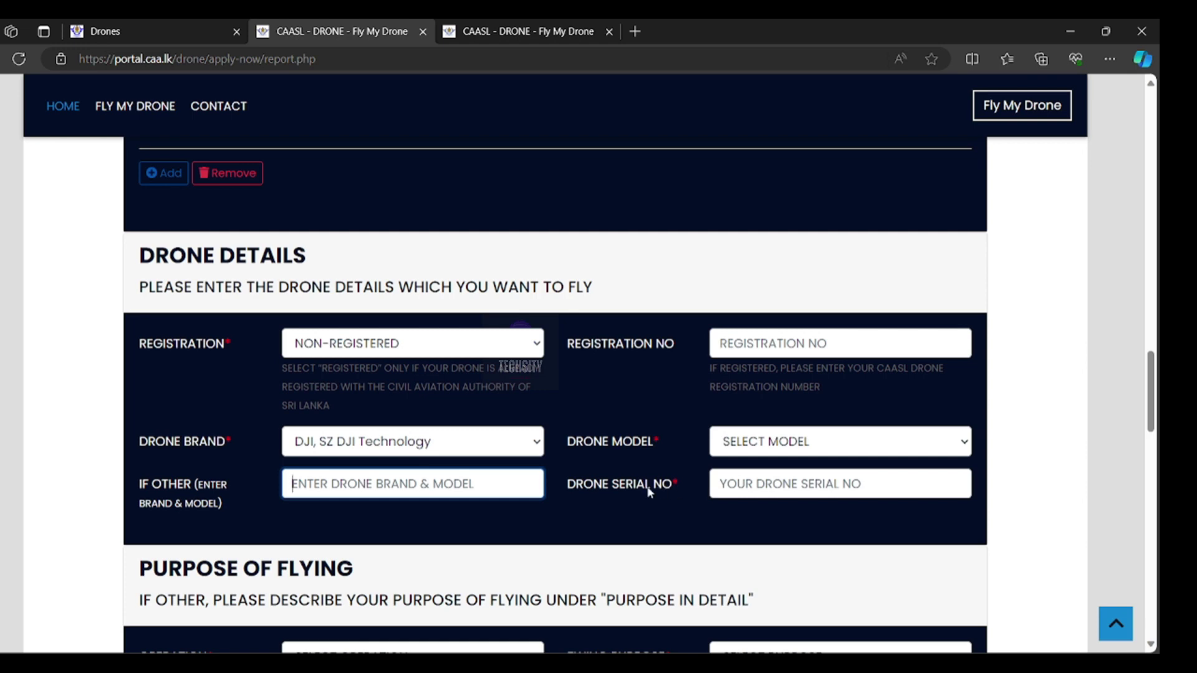
{"action": "scroll", "coordinate": [755, 469], "scroll_direction": "down", "scroll_amount": 1}
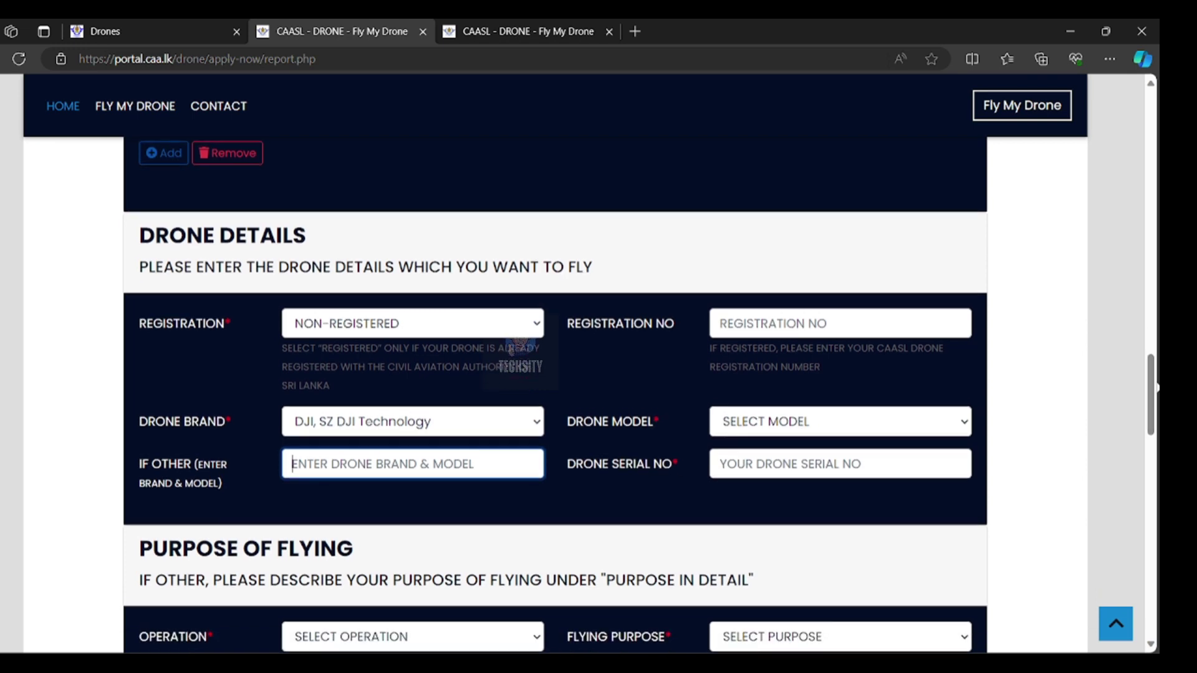
{"action": "left_click", "coordinate": [755, 469]}
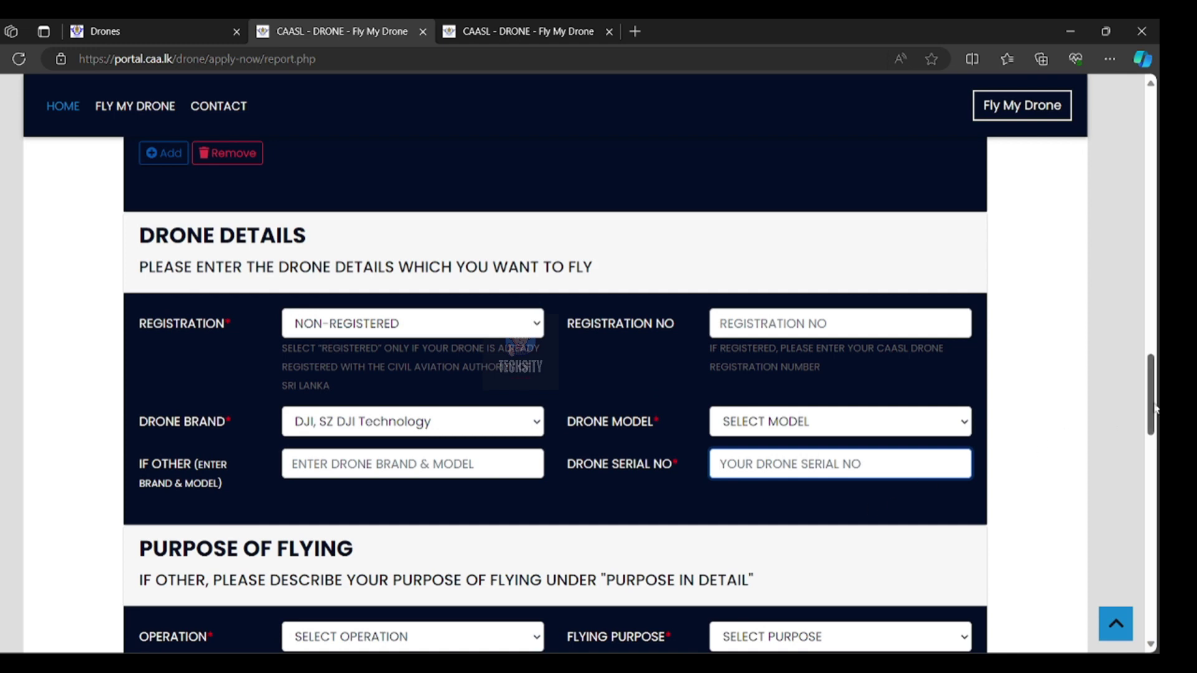
{"action": "scroll", "coordinate": [1155, 407], "scroll_direction": "down", "scroll_amount": 3}
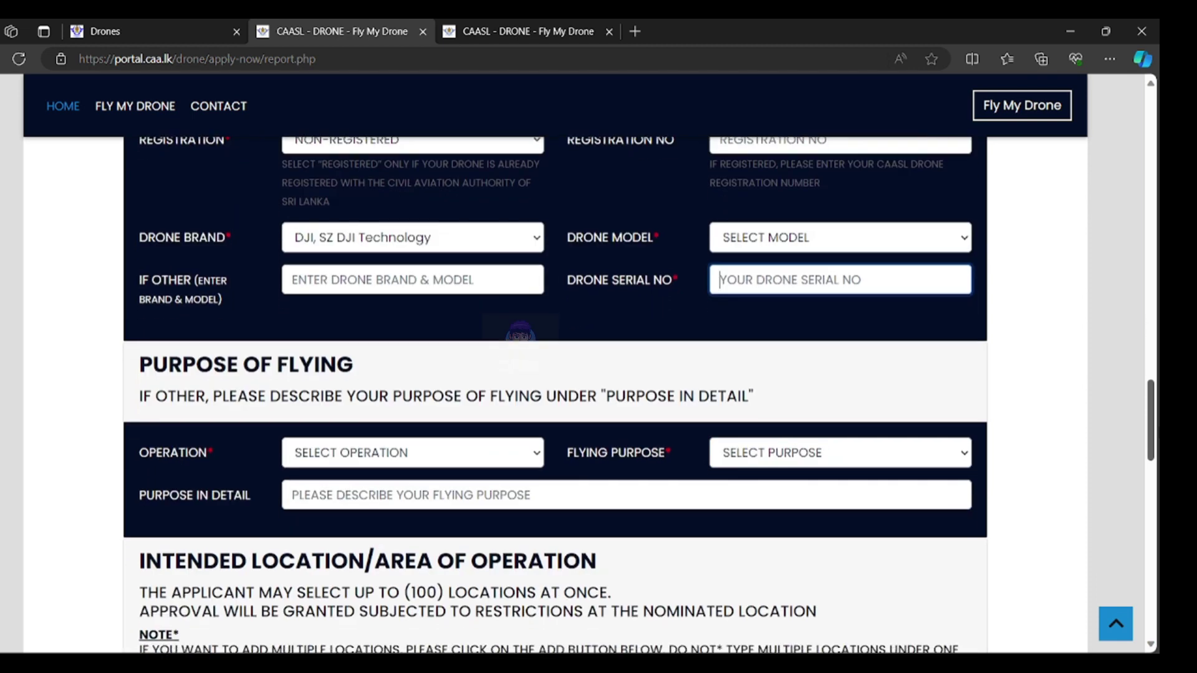
Leave Operation unselected and set Flying Purpose to OTHER PURPOSE, ready for Purpose In Detail.
{"action": "scroll", "coordinate": [393, 315], "scroll_direction": "down", "scroll_amount": 1}
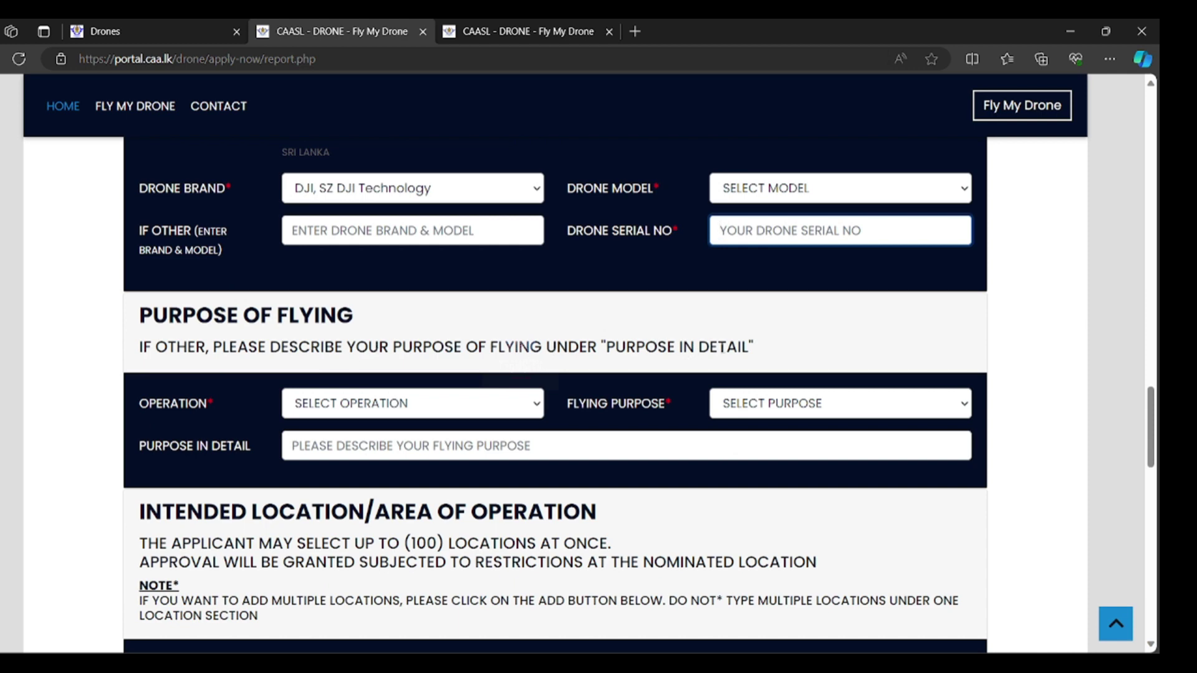
{"action": "left_click", "coordinate": [467, 407]}
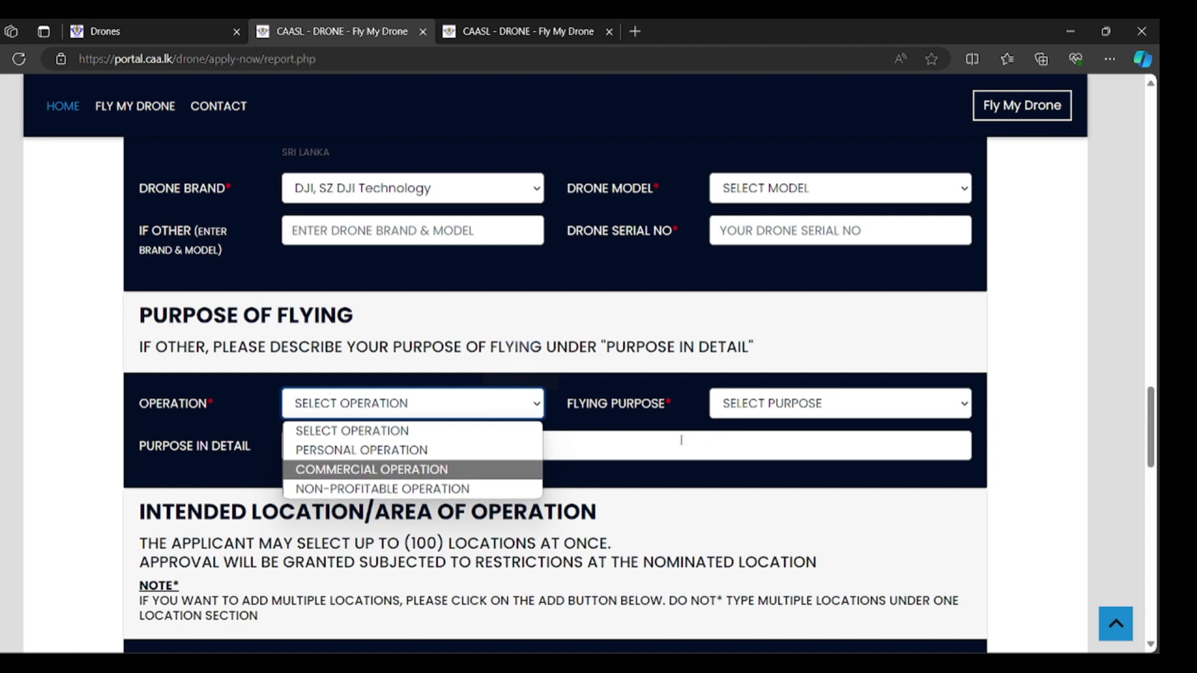
{"action": "left_click", "coordinate": [746, 407]}
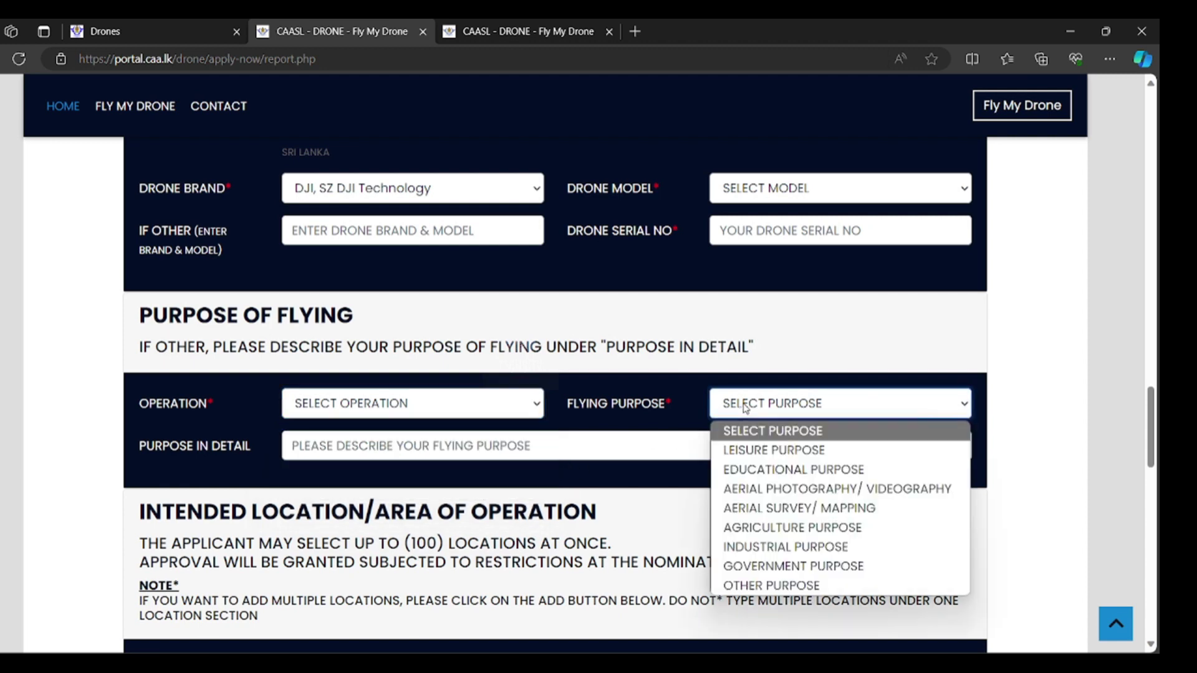
{"action": "left_click", "coordinate": [831, 586]}
{"action": "left_click", "coordinate": [574, 445]}
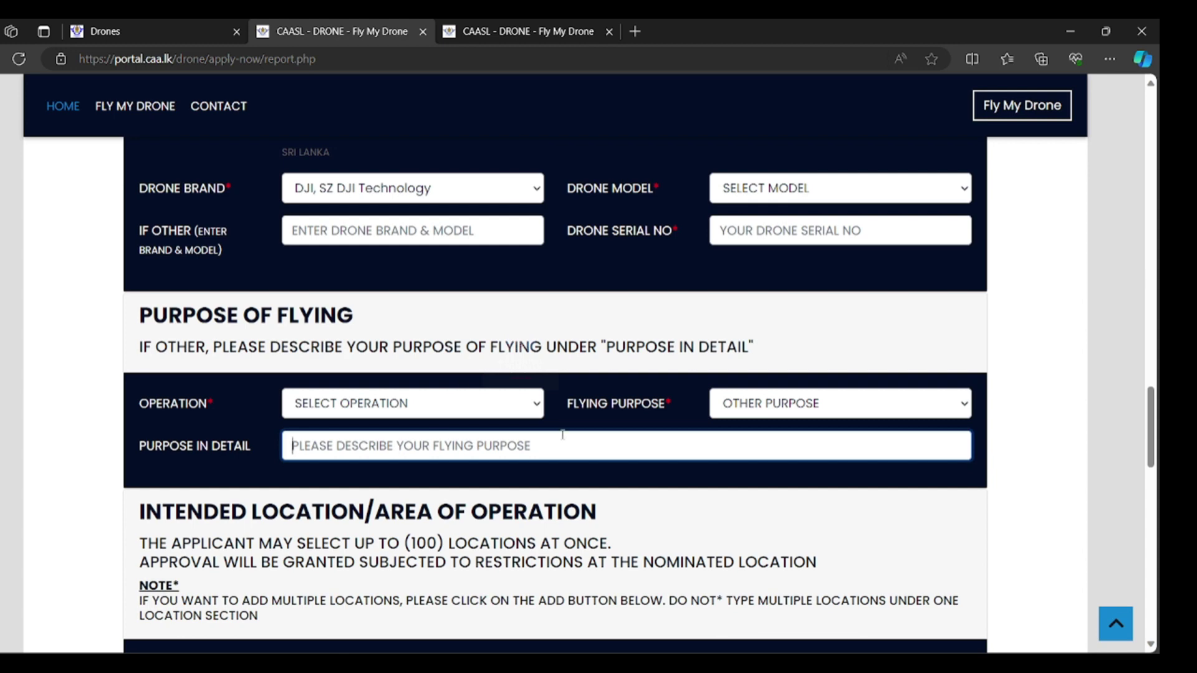
Step through Location 1's date and time fields, then add a blank Location 2 entry.
{"action": "scroll", "coordinate": [1152, 430], "scroll_direction": "down", "scroll_amount": 2}
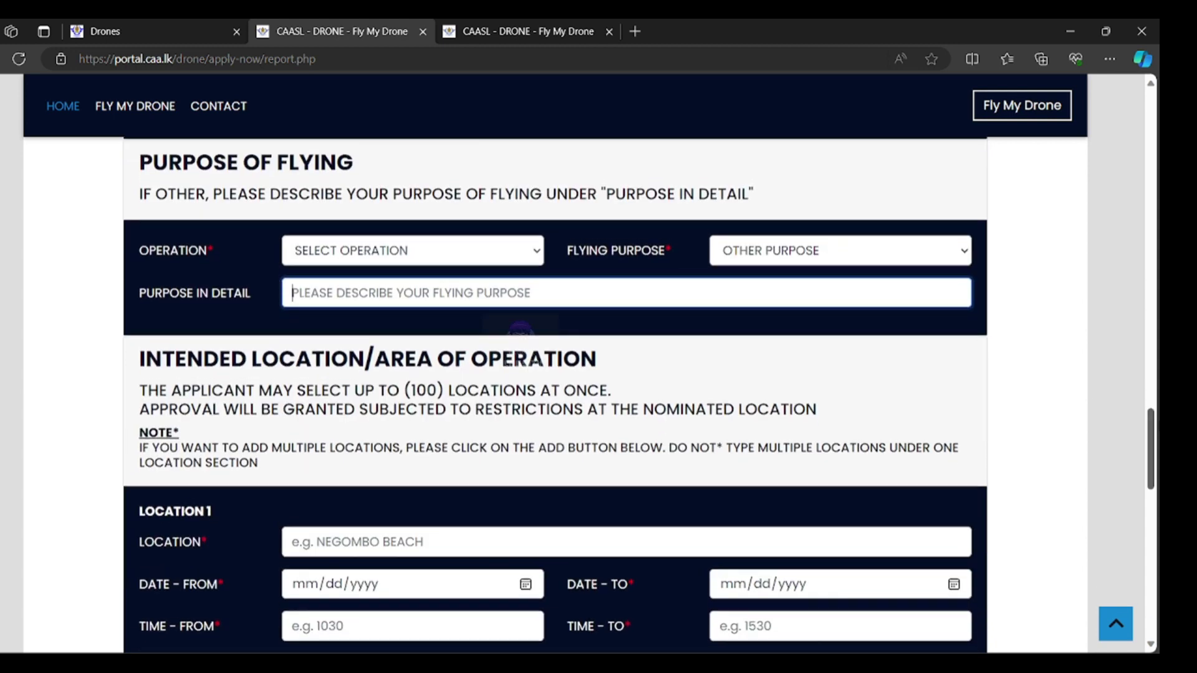
{"action": "scroll", "coordinate": [640, 389], "scroll_direction": "down", "scroll_amount": 1}
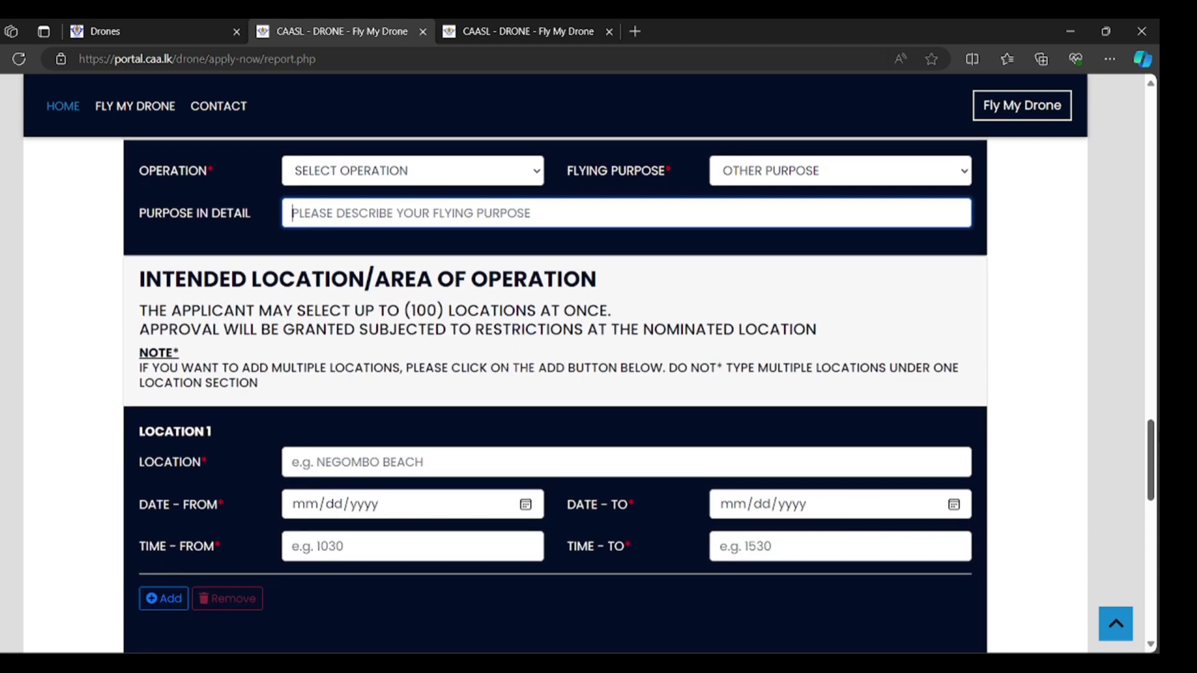
{"action": "scroll", "coordinate": [537, 360], "scroll_direction": "down", "scroll_amount": 1}
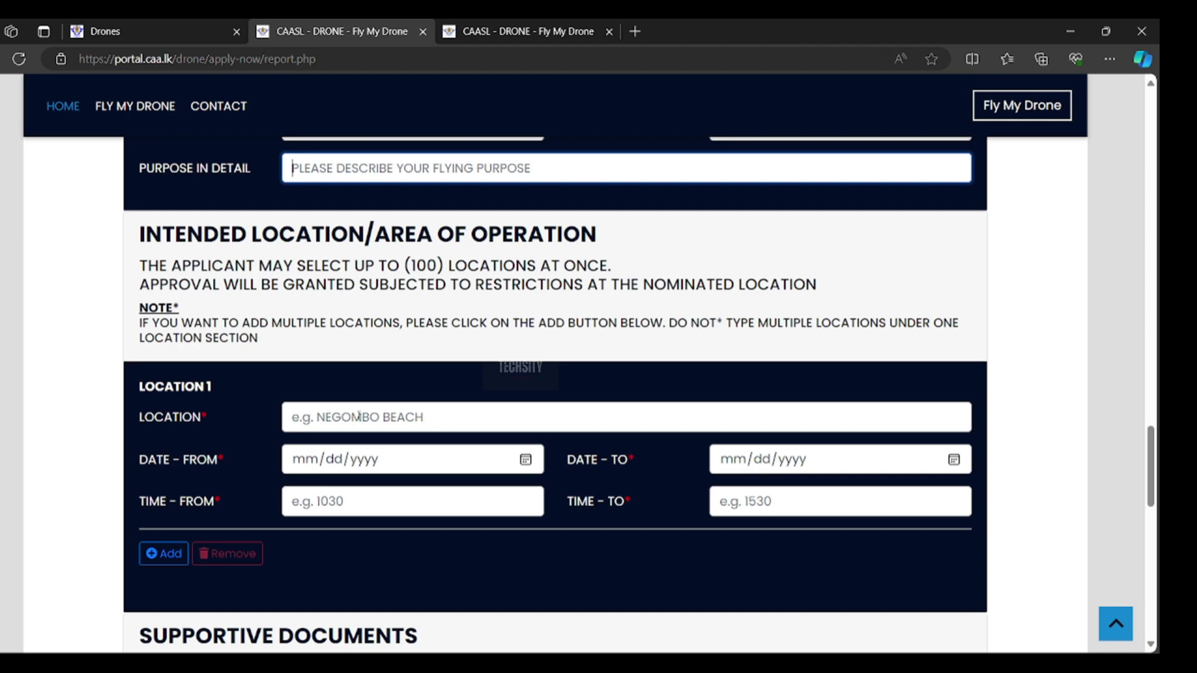
{"action": "left_click", "coordinate": [310, 460]}
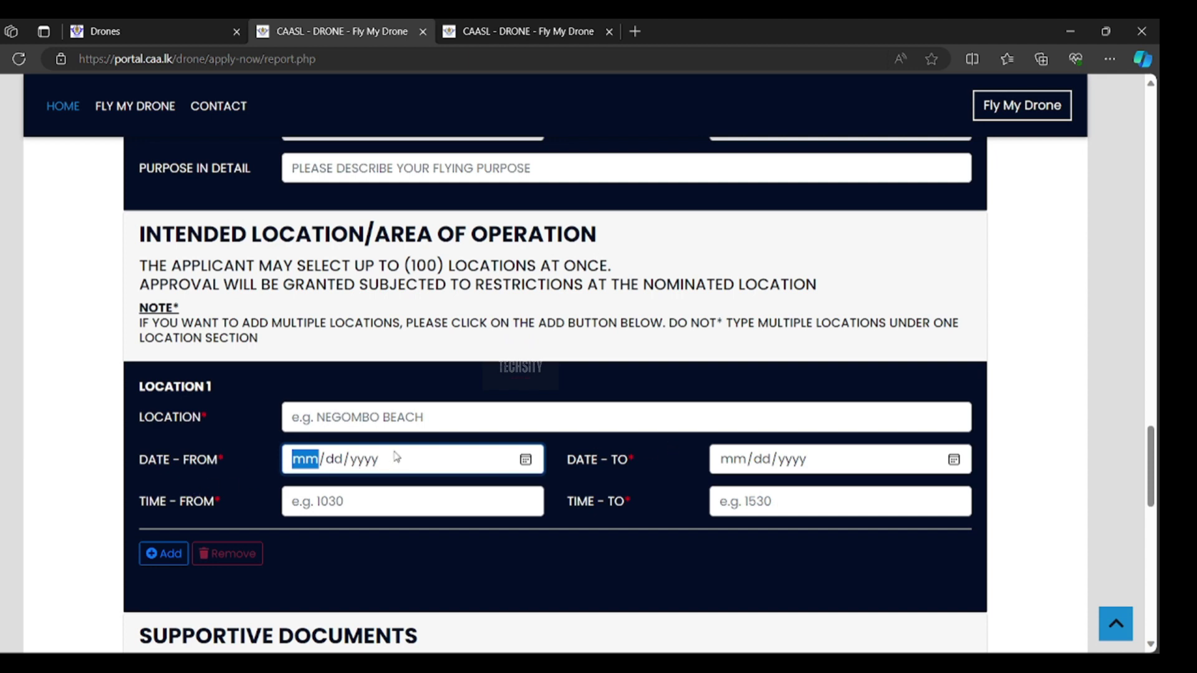
{"action": "left_click", "coordinate": [792, 462]}
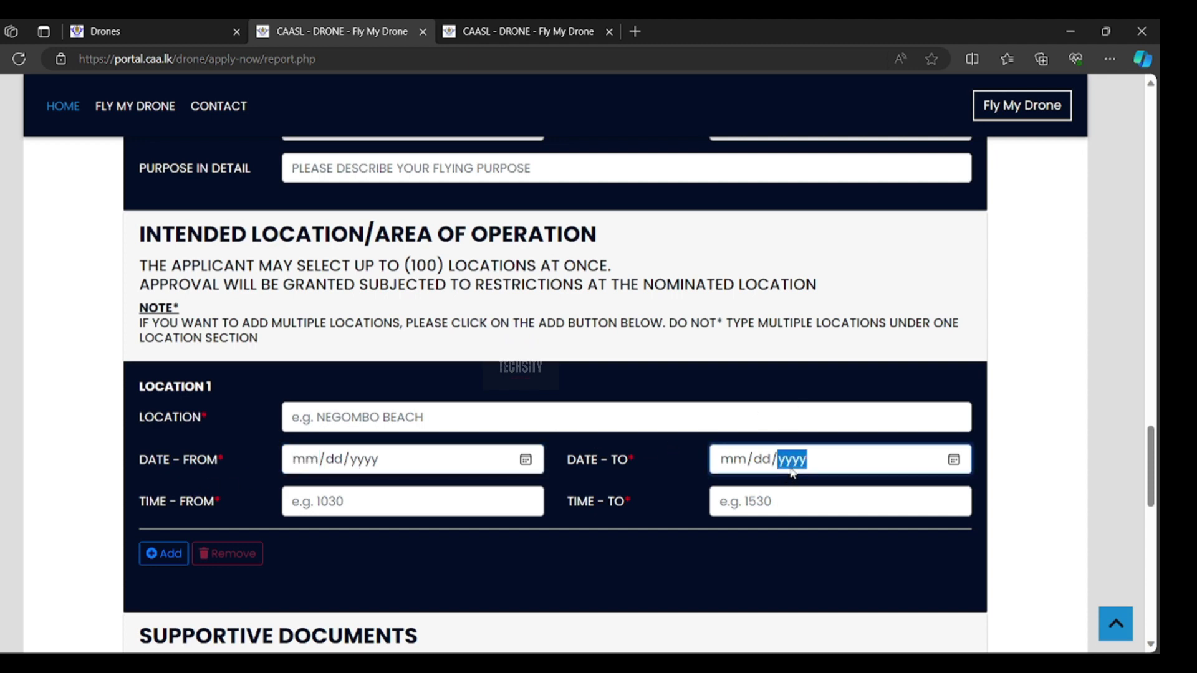
{"action": "left_click", "coordinate": [344, 511]}
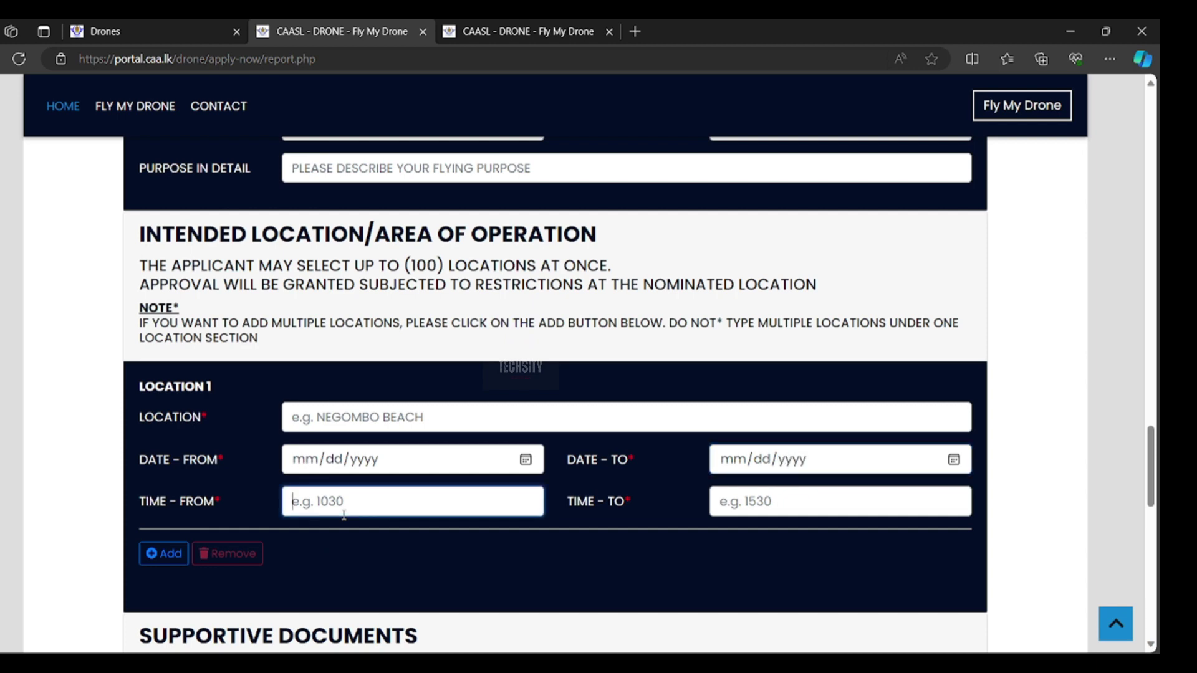
{"action": "left_click", "coordinate": [780, 506]}
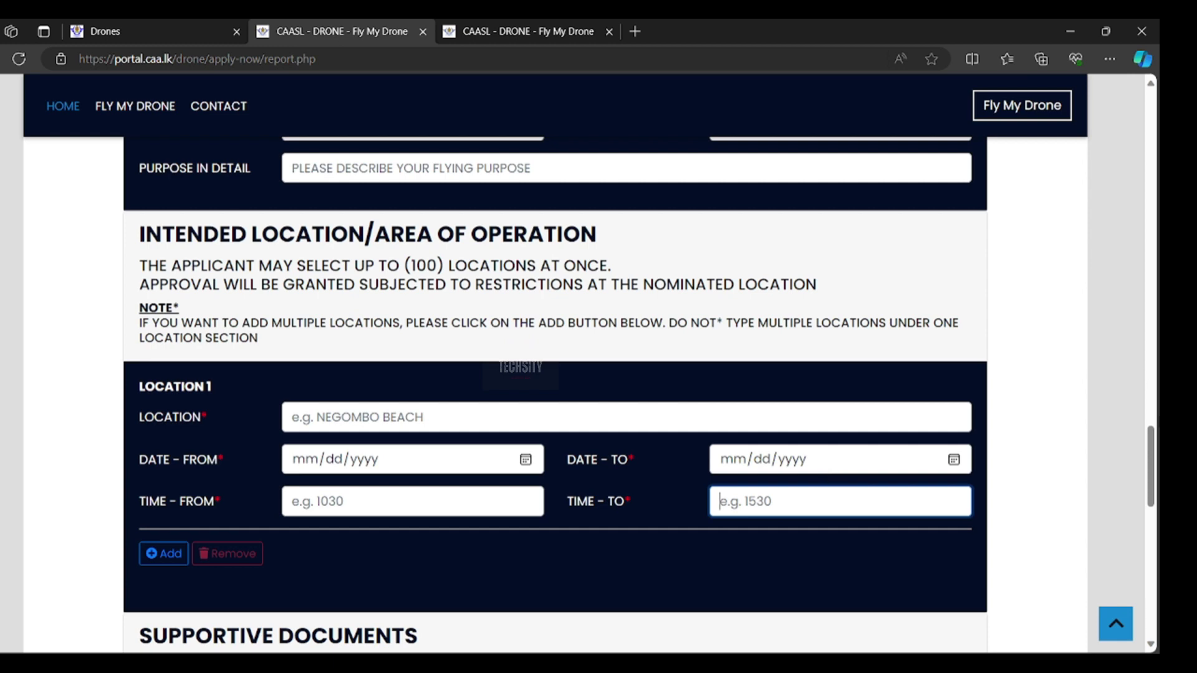
{"action": "left_click", "coordinate": [149, 554]}
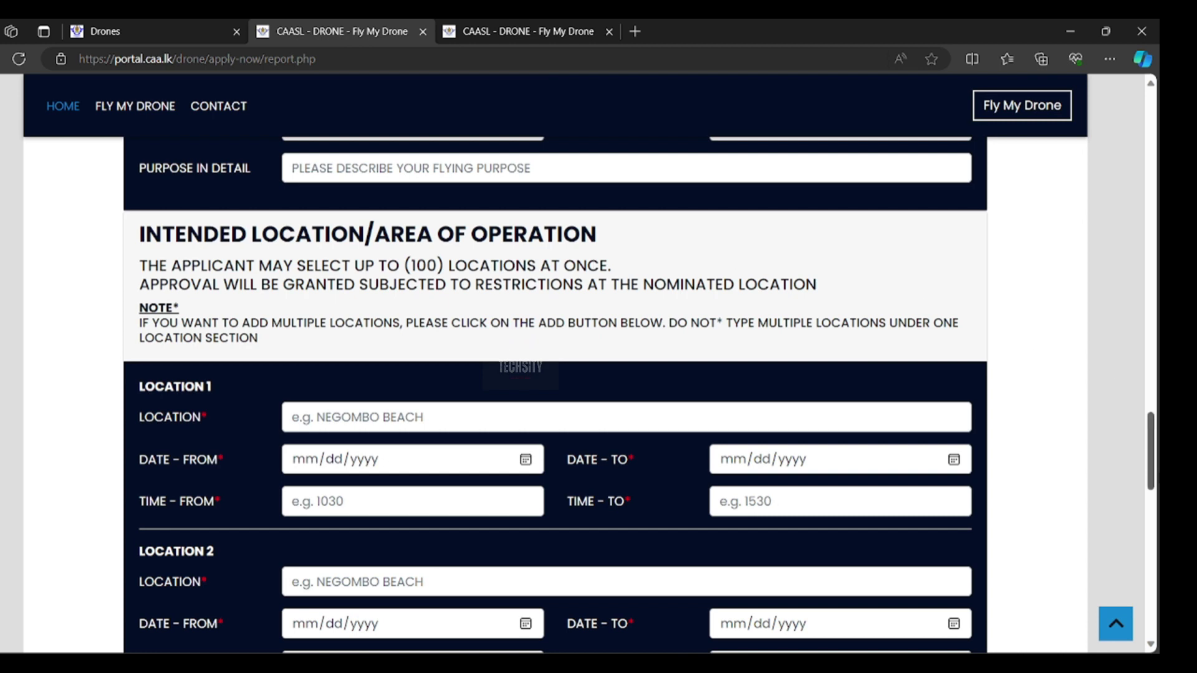
Remove Location 2 and scroll down to the two empty Supportive Documents upload slots.
{"action": "scroll", "coordinate": [640, 395], "scroll_direction": "down", "scroll_amount": 8}
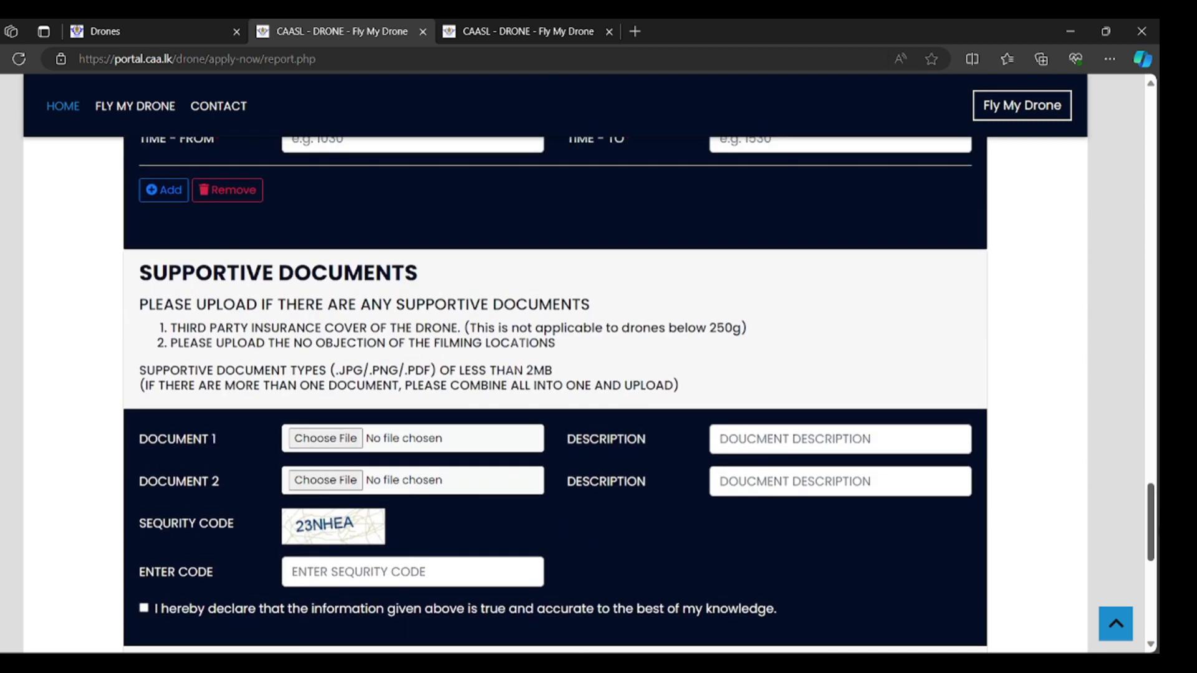
{"action": "left_click", "coordinate": [234, 186]}
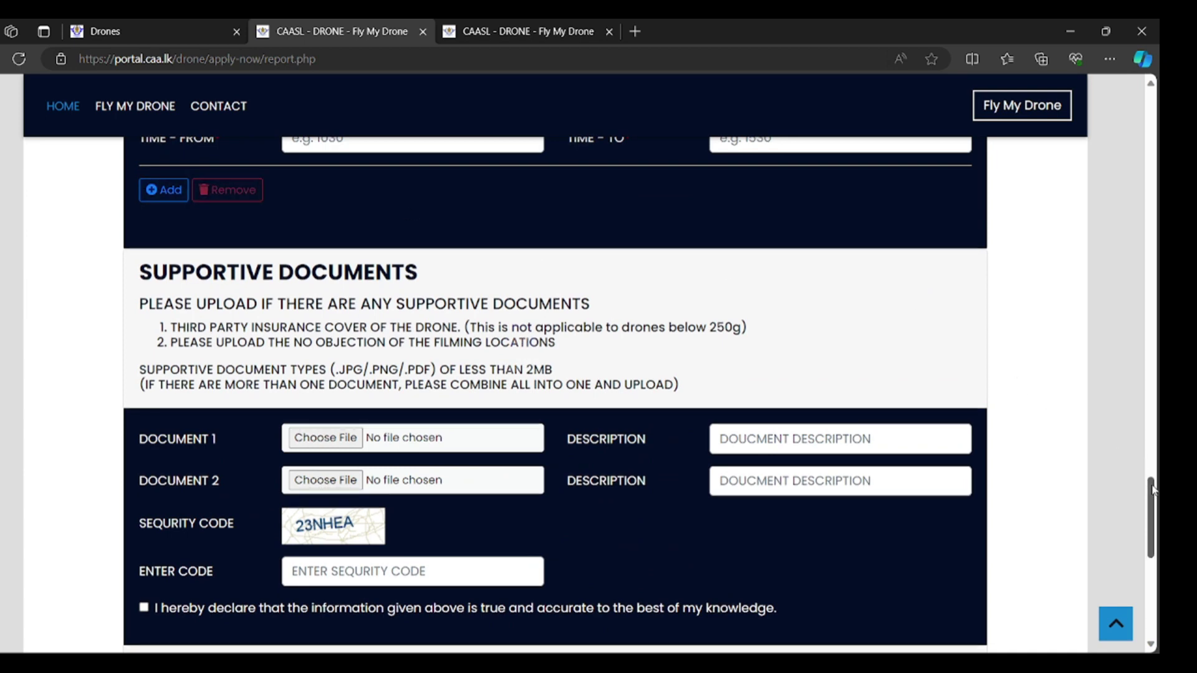
{"action": "scroll", "coordinate": [1157, 496], "scroll_direction": "down", "scroll_amount": 1}
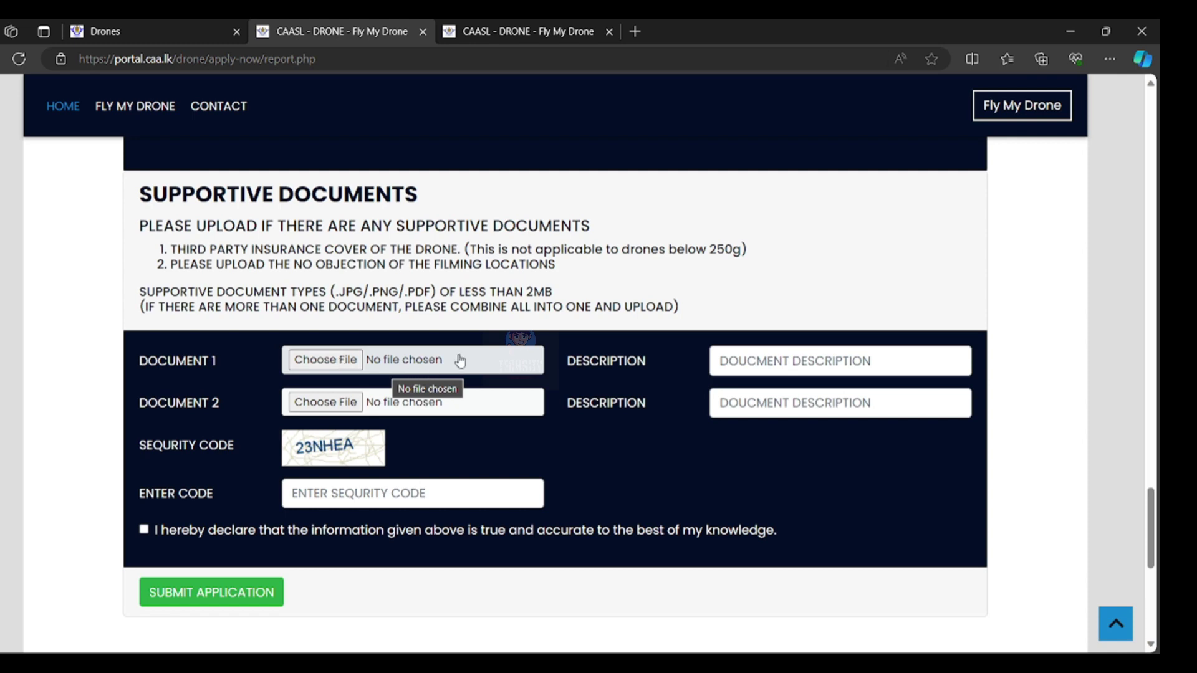
{"action": "left_click", "coordinate": [797, 361]}
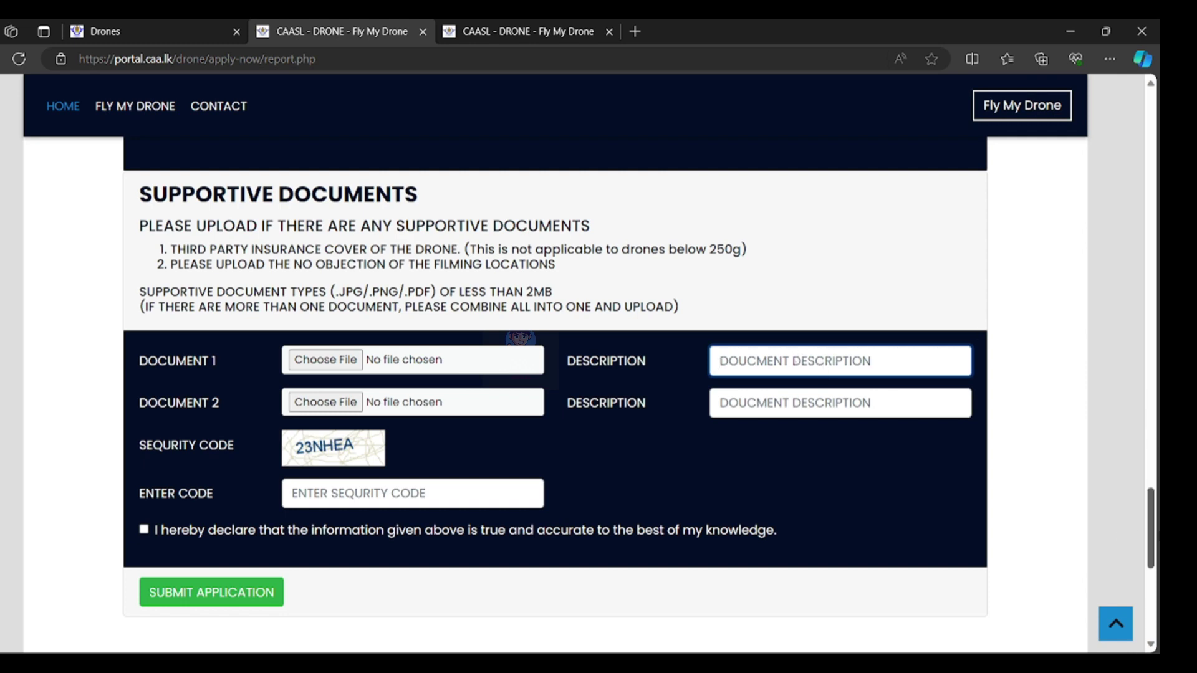
{"action": "scroll", "coordinate": [935, 493], "scroll_direction": "down", "scroll_amount": 2}
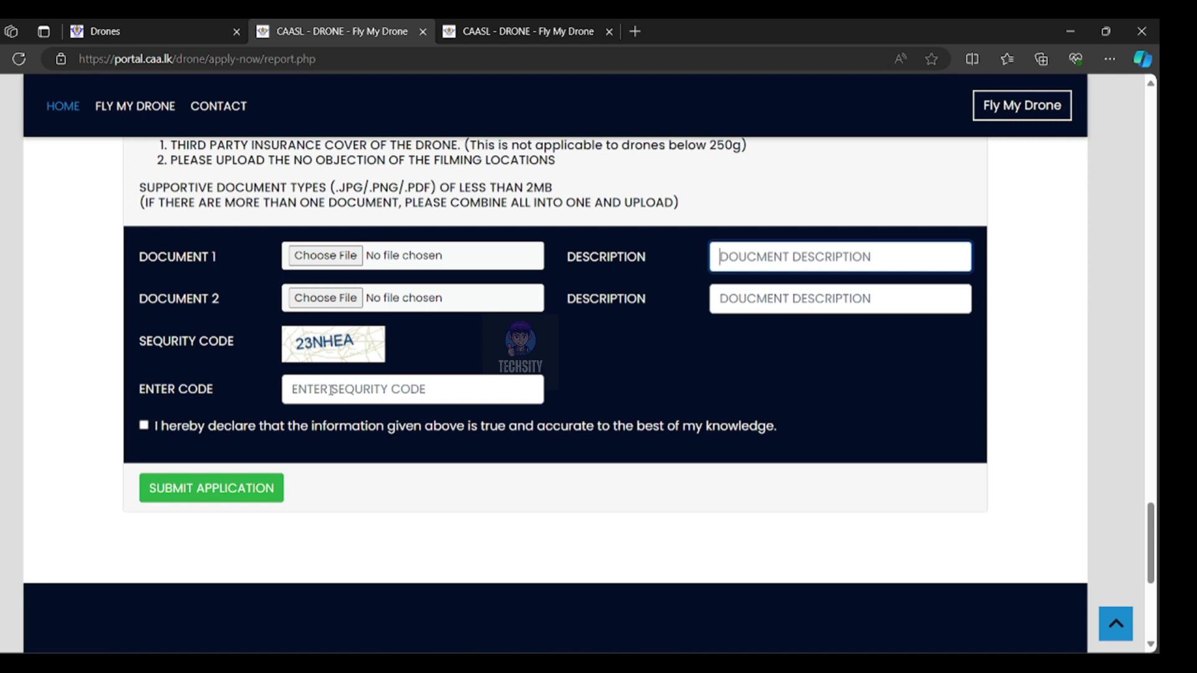
{"action": "left_click", "coordinate": [313, 383]}
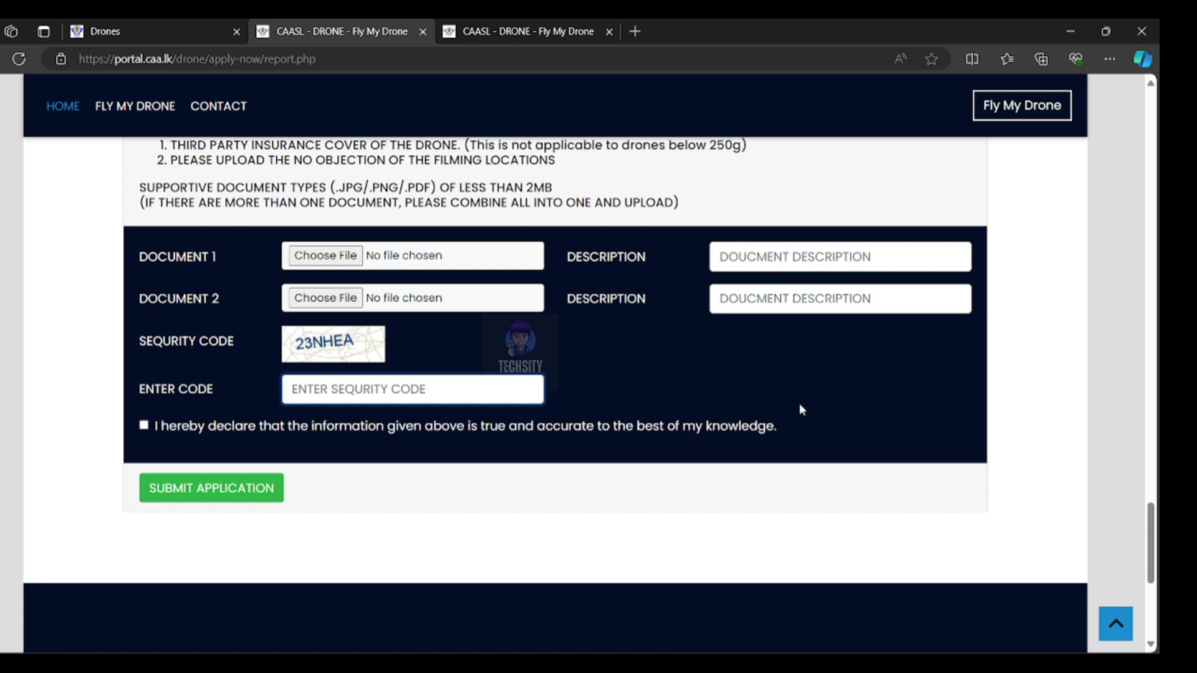
{"action": "scroll", "coordinate": [269, 450], "scroll_direction": "down", "scroll_amount": 1}
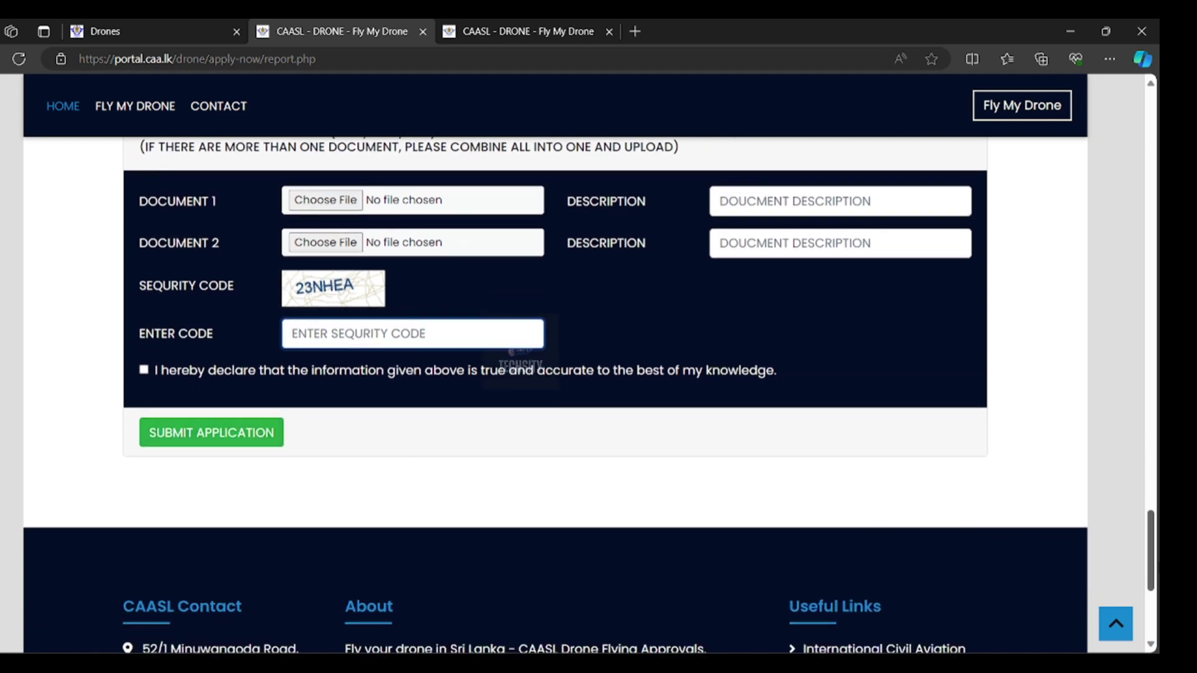
{"action": "left_click_drag", "start_coordinate": [1151, 552], "coordinate": [1152, 165]}
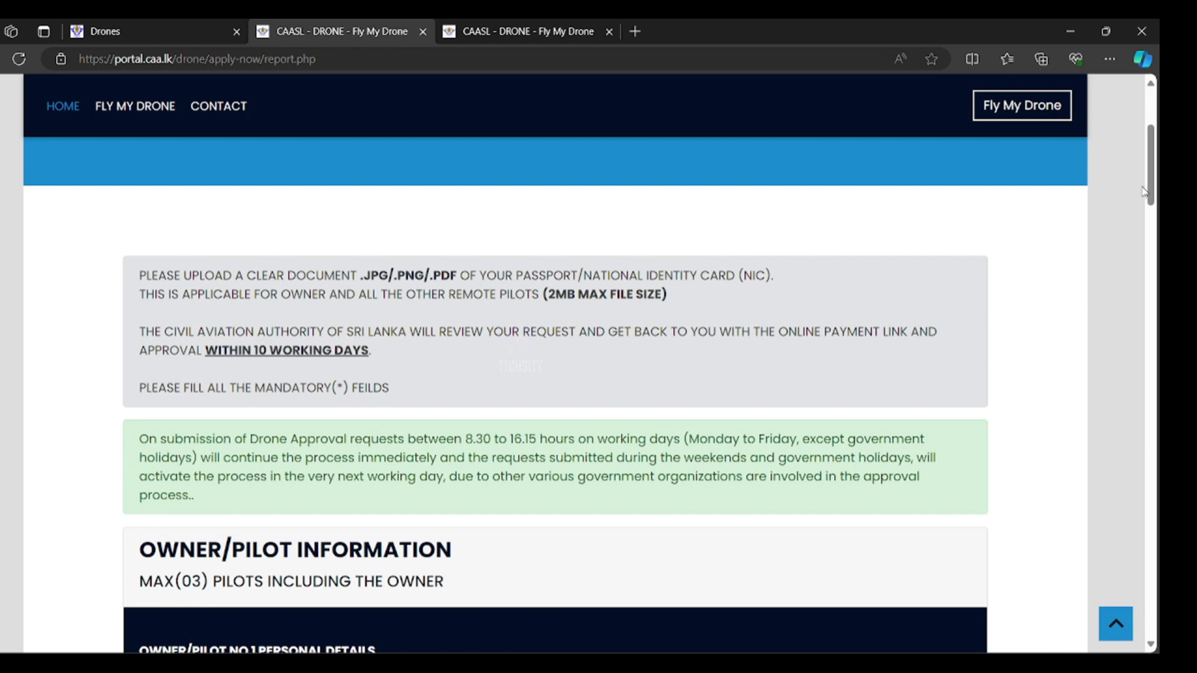
{"action": "left_click_drag", "start_coordinate": [1151, 165], "coordinate": [1151, 133]}
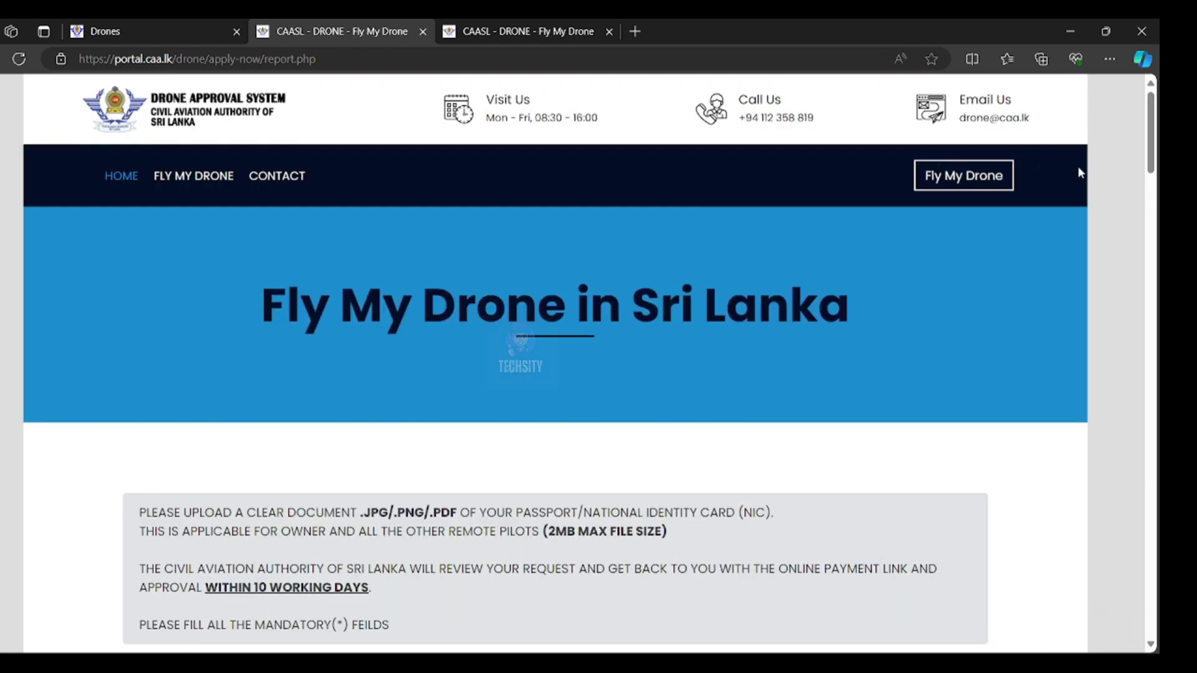
{"action": "scroll", "coordinate": [599, 374], "scroll_direction": "down", "scroll_amount": 15}
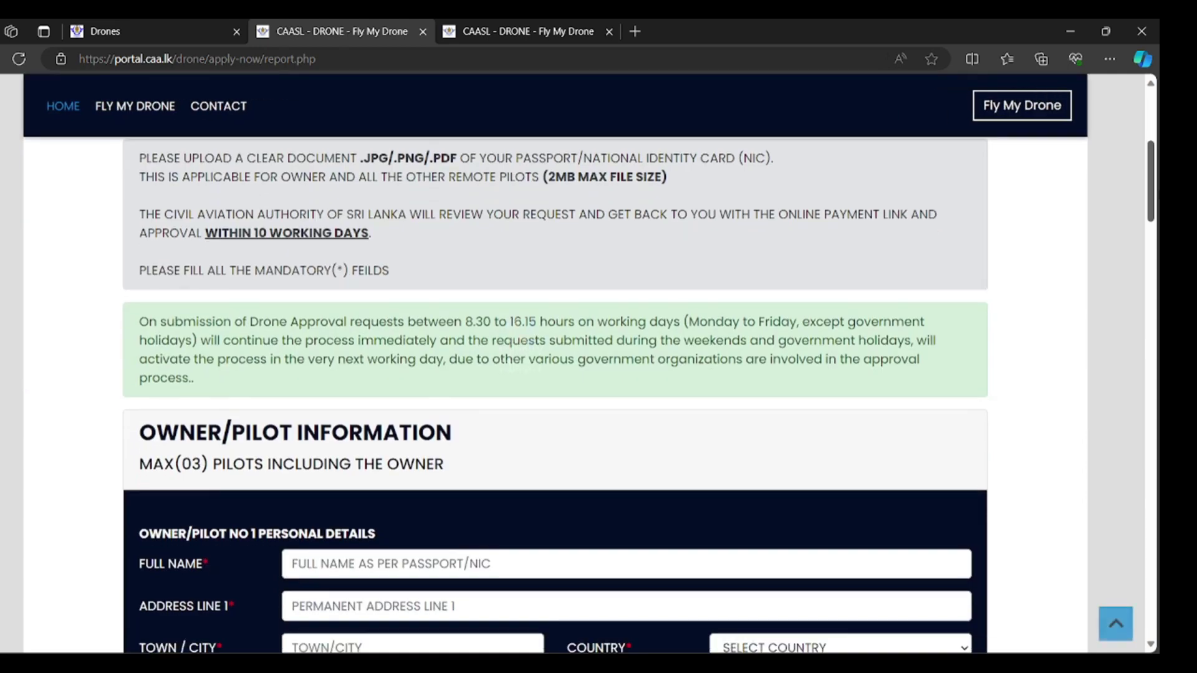
{"action": "scroll", "coordinate": [598, 374], "scroll_direction": "down", "scroll_amount": 10}
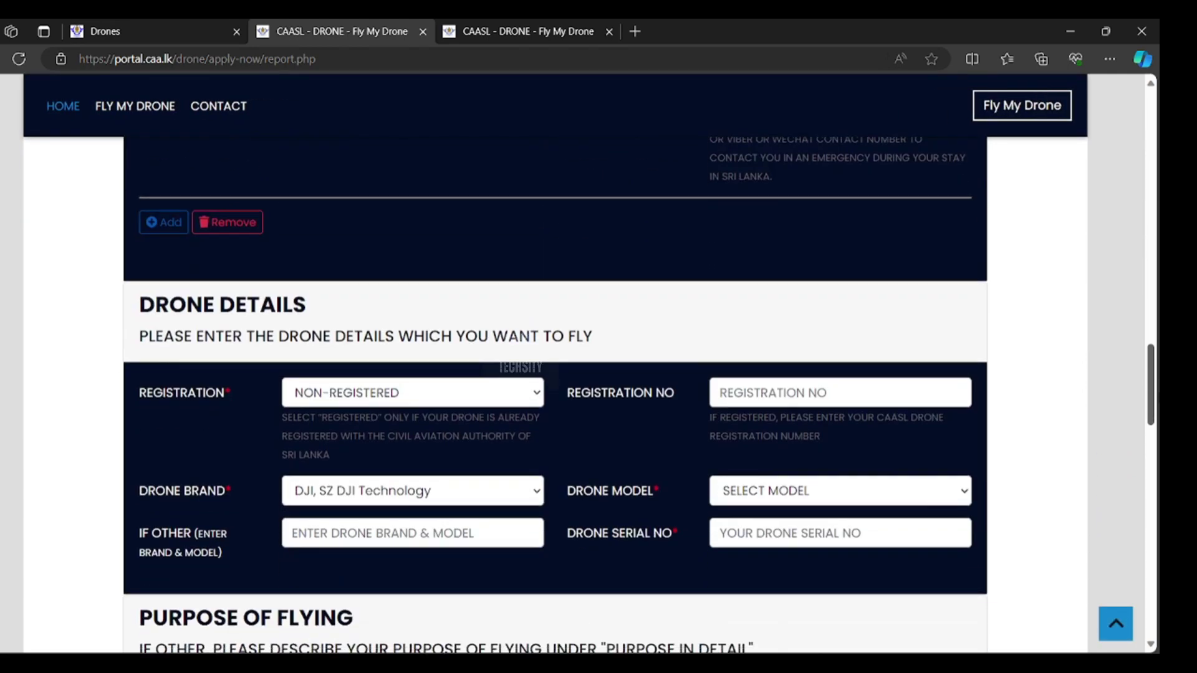
{"action": "scroll", "coordinate": [599, 374], "scroll_direction": "down", "scroll_amount": 5}
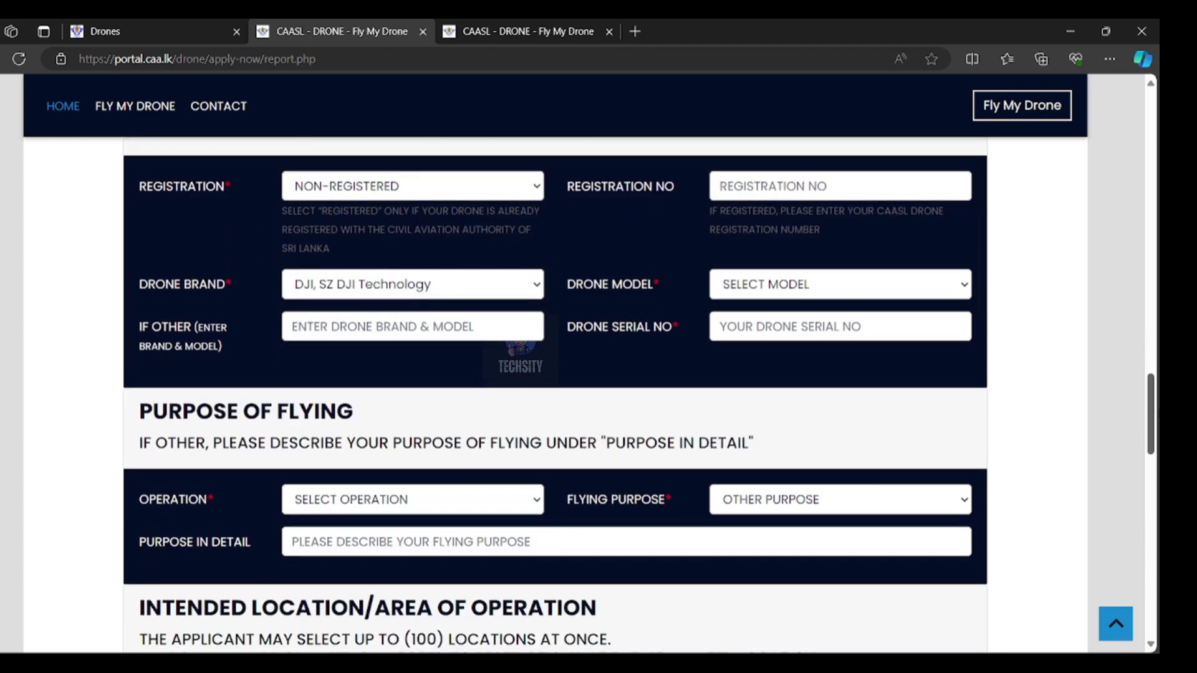
{"action": "scroll", "coordinate": [586, 422], "scroll_direction": "down", "scroll_amount": 4}
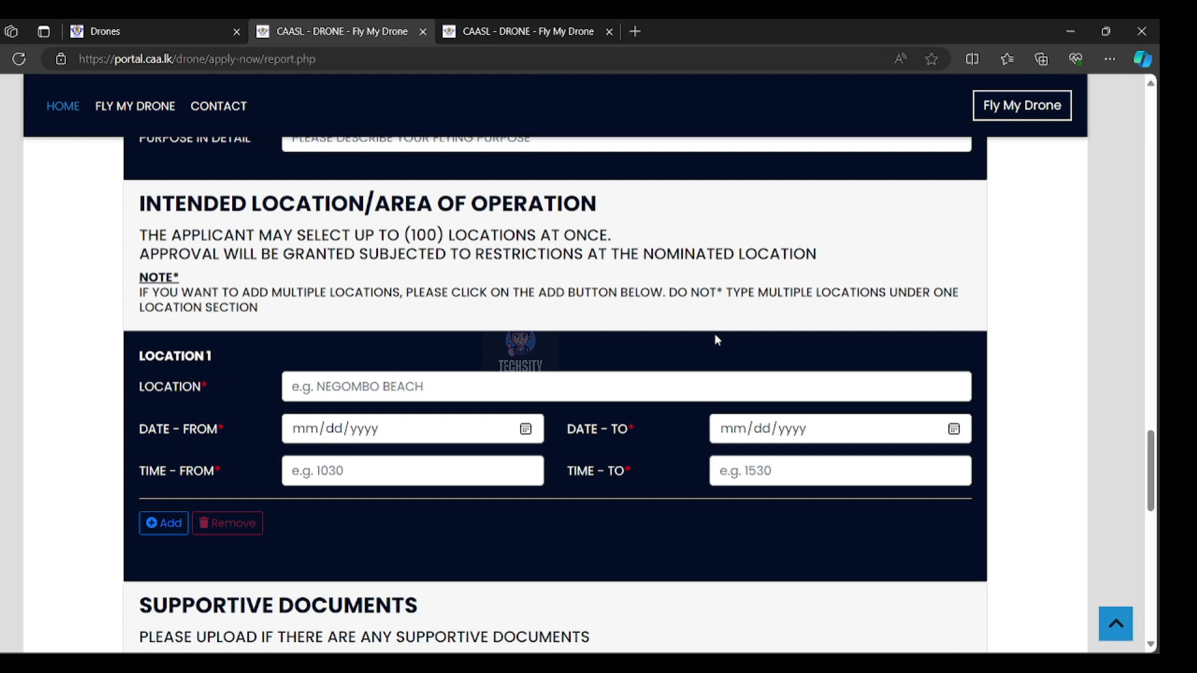
{"action": "left_click", "coordinate": [527, 382]}
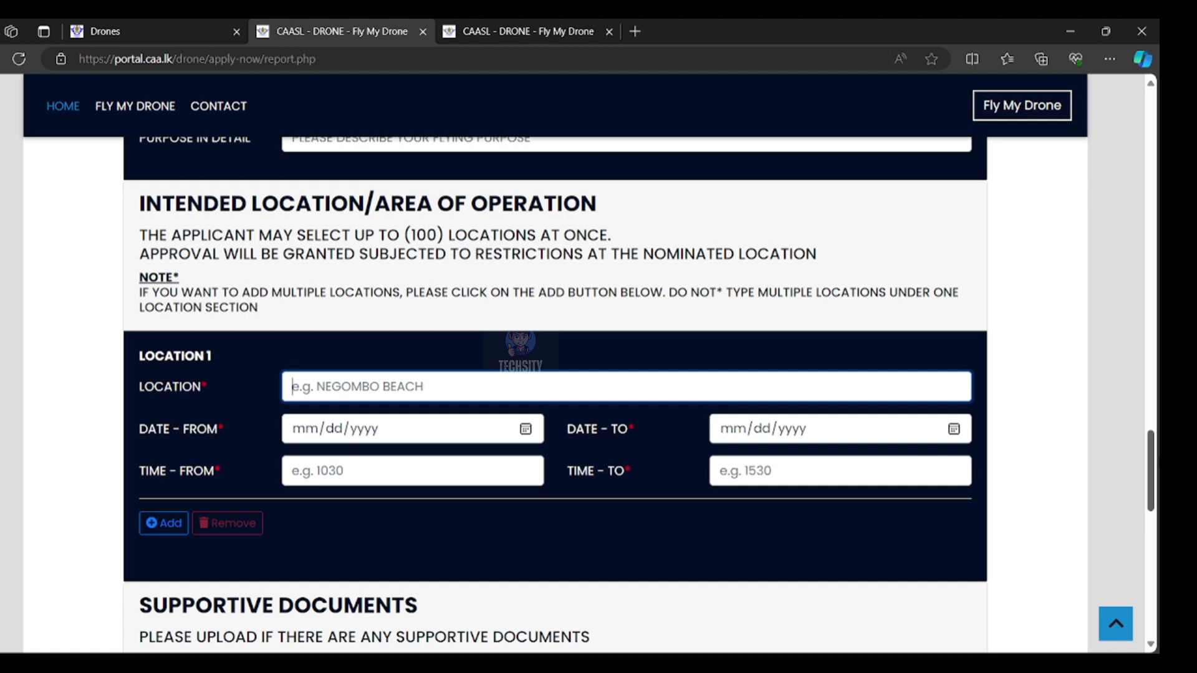
{"action": "scroll", "coordinate": [555, 374], "scroll_direction": "up", "scroll_amount": 20}
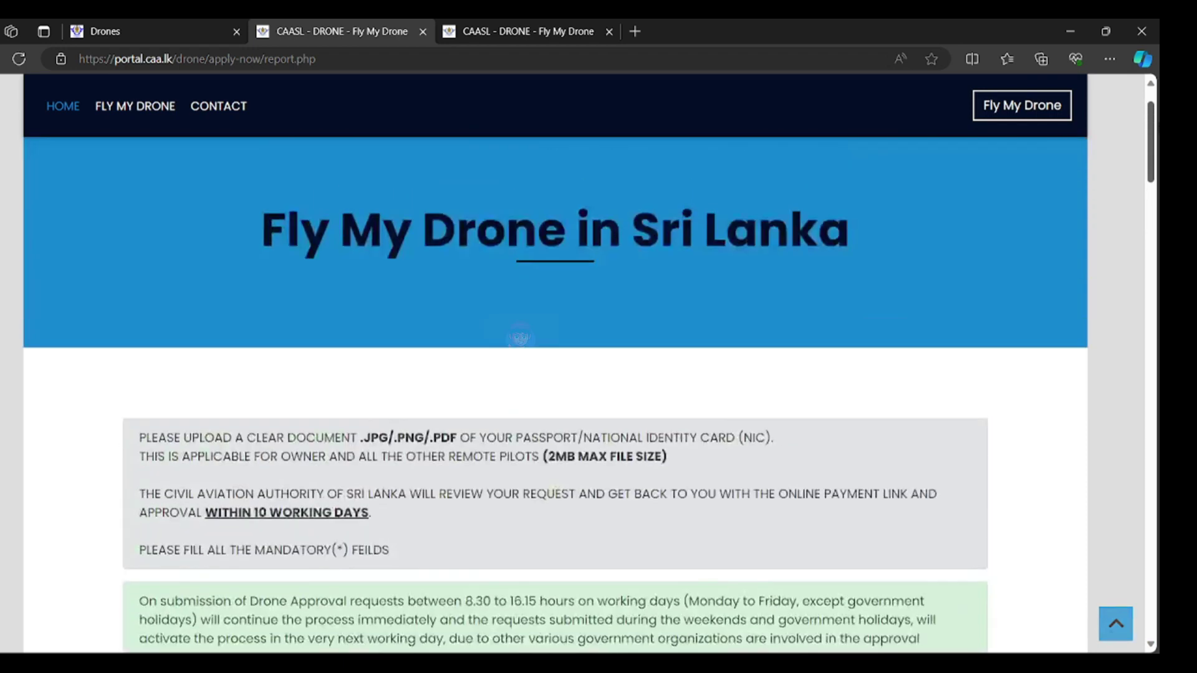
{"action": "scroll", "coordinate": [940, 221], "scroll_direction": "up", "scroll_amount": 1}
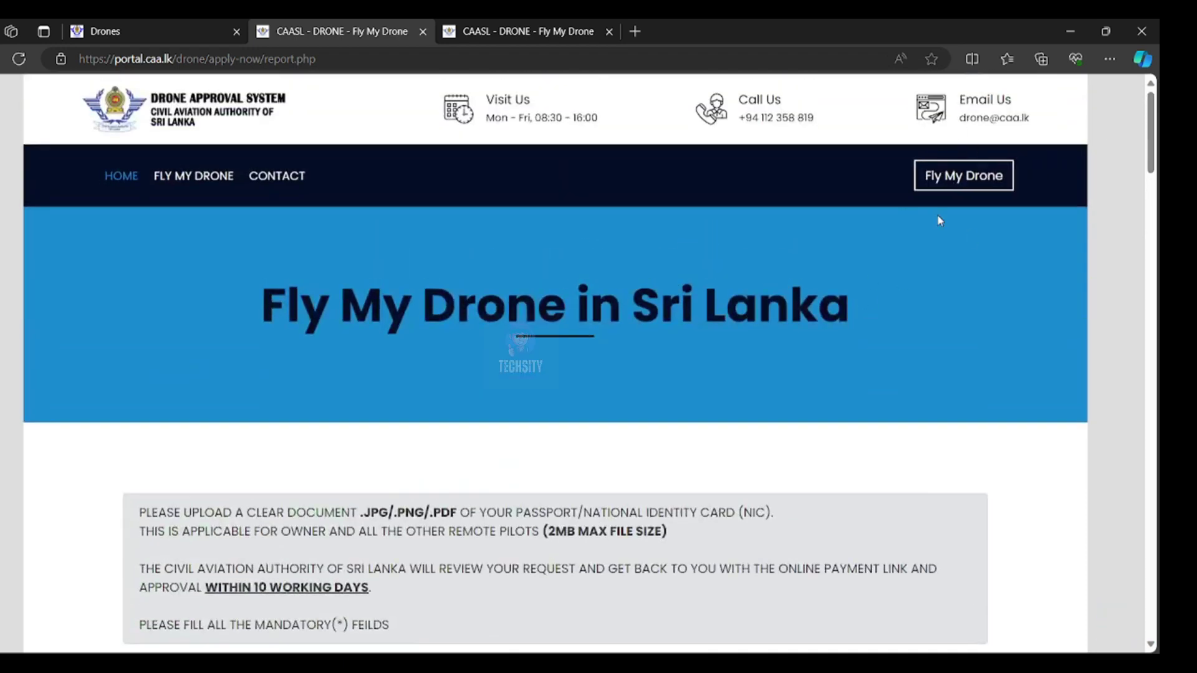